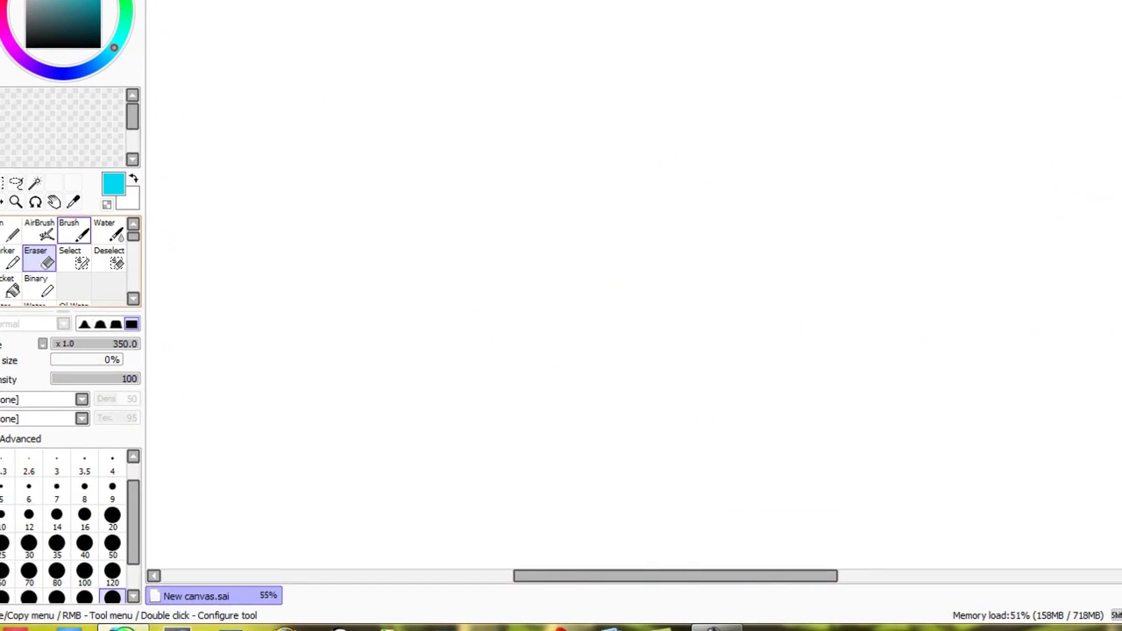
Handwrite "sketch time!" across the upper canvas with the cyan Brush at size 9, and erase it.
click(74, 230)
click(112, 544)
drag(324, 128, 282, 172)
drag(362, 110, 368, 160)
mouse_move(391, 124)
mouse_down()
mouse_move(394, 159)
mouse_move(427, 170)
mouse_up()
drag(467, 88, 470, 164)
drag(448, 135, 488, 137)
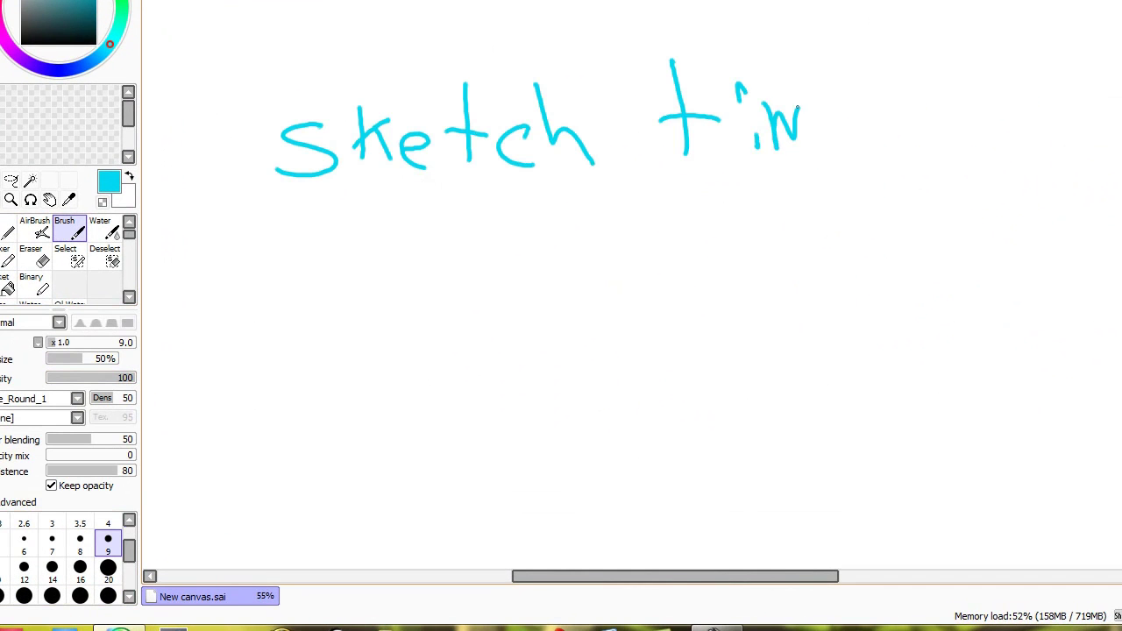
drag(798, 108, 828, 145)
drag(837, 140, 875, 162)
drag(911, 79, 909, 136)
click(920, 165)
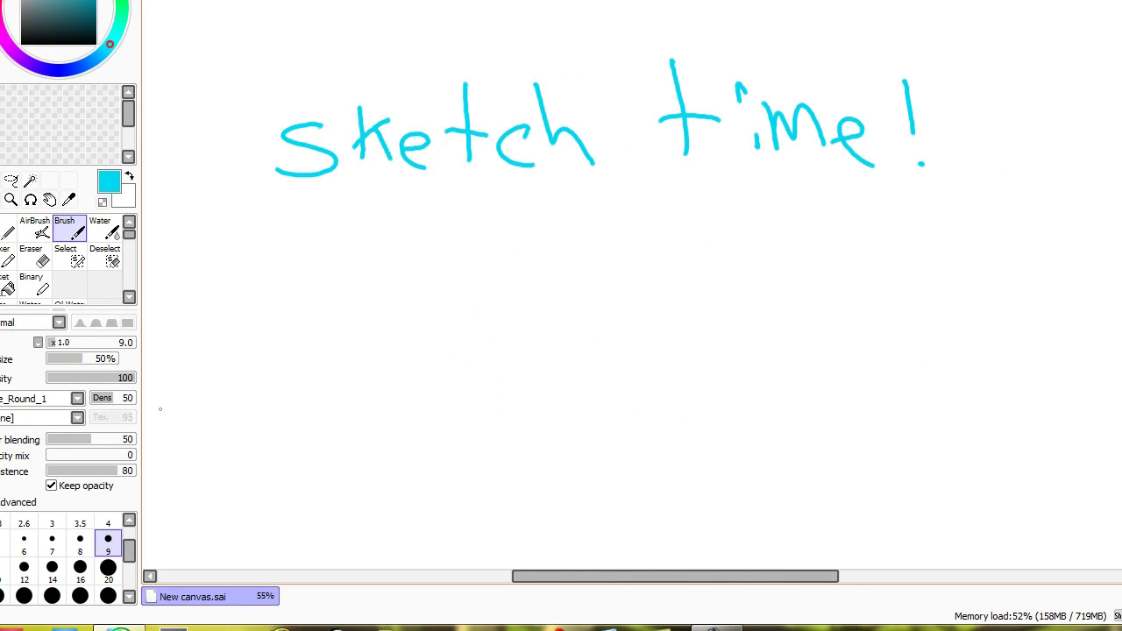
key(e)
drag(257, 488, 566, 116)
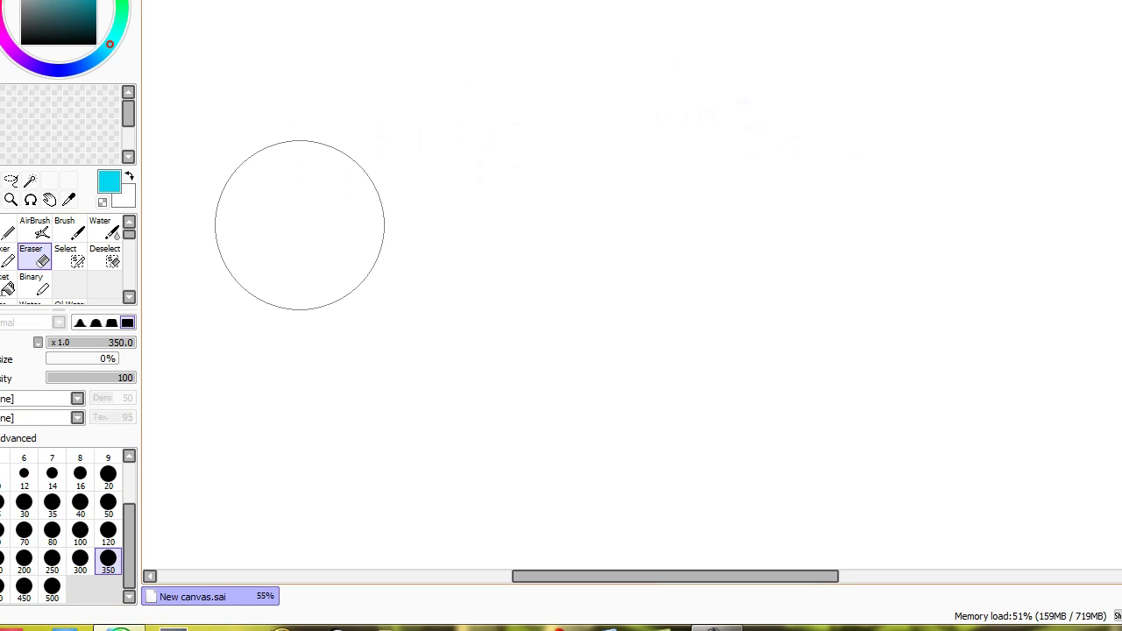
Handwrite "Sorry... Had to fix Tablet" on the canvas with the cyan Pen, and erase the note.
click(7, 229)
drag(346, 112, 273, 166)
mouse_move(359, 147)
mouse_down()
mouse_move(393, 141)
mouse_move(369, 149)
mouse_up()
drag(410, 162, 437, 131)
drag(443, 159, 469, 129)
drag(478, 130, 482, 184)
drag(664, 135, 664, 171)
drag(724, 154, 728, 173)
mouse_move(739, 103)
mouse_down()
mouse_move(779, 187)
mouse_move(846, 170)
mouse_up()
drag(868, 168, 870, 169)
drag(975, 153, 936, 203)
drag(289, 233, 289, 291)
drag(470, 215, 486, 283)
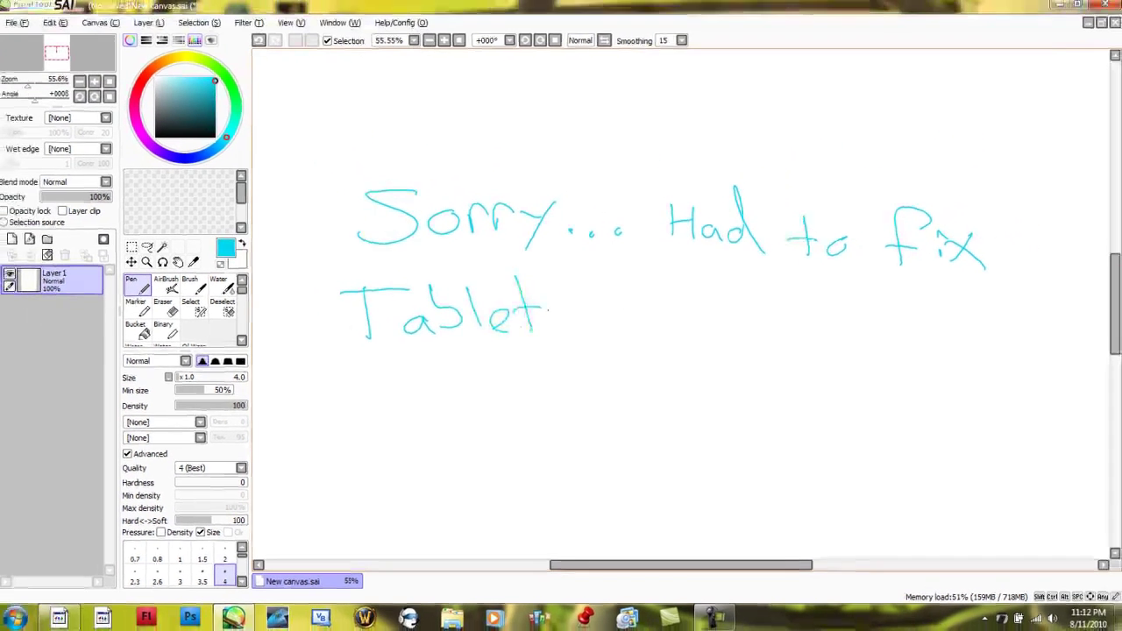
drag(628, 287, 631, 310)
mouse_move(640, 279)
mouse_down()
mouse_move(646, 304)
mouse_move(672, 320)
mouse_up()
drag(648, 322, 671, 321)
click(165, 307)
mouse_move(377, 292)
mouse_down()
mouse_move(875, 194)
mouse_move(830, 287)
mouse_up()
Sketch a circle for the head with the cyan Pen and add a vertical centre line through it.
click(140, 287)
scroll(581, 243, up, 2)
mouse_move(603, 210)
mouse_down()
mouse_move(502, 325)
mouse_move(637, 237)
mouse_move(551, 203)
mouse_move(498, 321)
mouse_move(645, 325)
mouse_move(611, 212)
mouse_move(533, 209)
mouse_move(648, 240)
mouse_move(621, 351)
mouse_up()
drag(660, 312, 626, 347)
drag(563, 205, 563, 321)
drag(568, 251, 575, 367)
Draw horizontal guide lines across the head circle for the forehead, brow and lower eye levels.
drag(491, 307, 649, 311)
key(ctrl+z)
drag(491, 311, 656, 307)
mouse_move(491, 277)
mouse_down()
mouse_move(625, 276)
mouse_move(494, 292)
mouse_move(504, 330)
mouse_move(647, 300)
mouse_up()
mouse_move(489, 268)
mouse_down()
mouse_move(650, 264)
mouse_move(493, 266)
mouse_up()
drag(654, 263, 538, 232)
drag(633, 232, 527, 234)
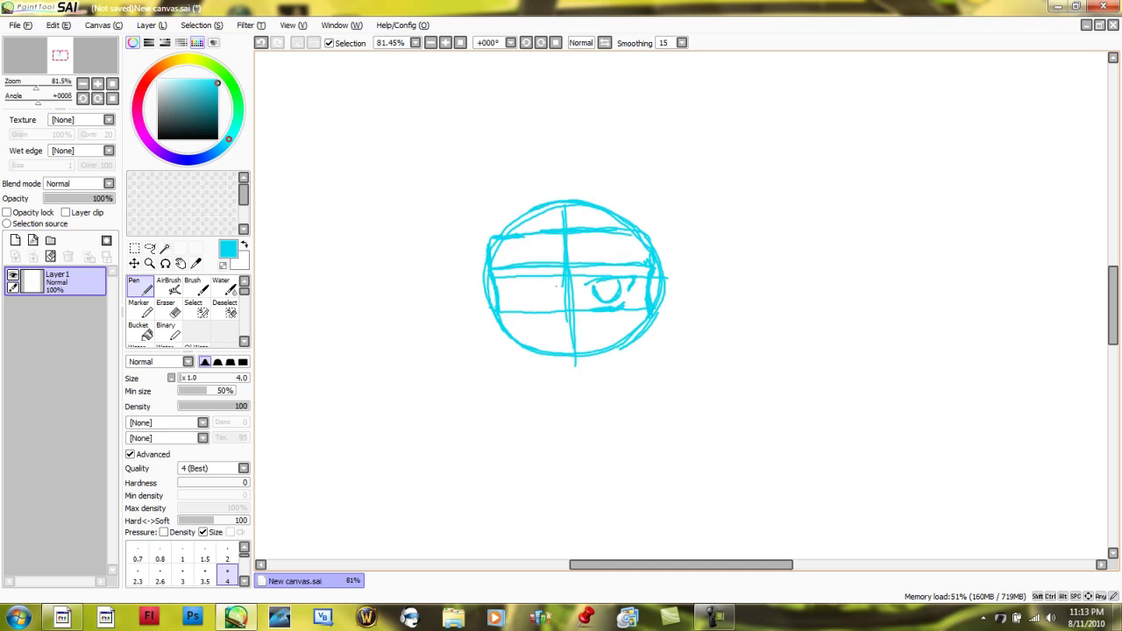
Sketch the eyes, eyebrows, nose and mouth on the guides, and the neck with a wide collar line below.
drag(526, 310, 551, 310)
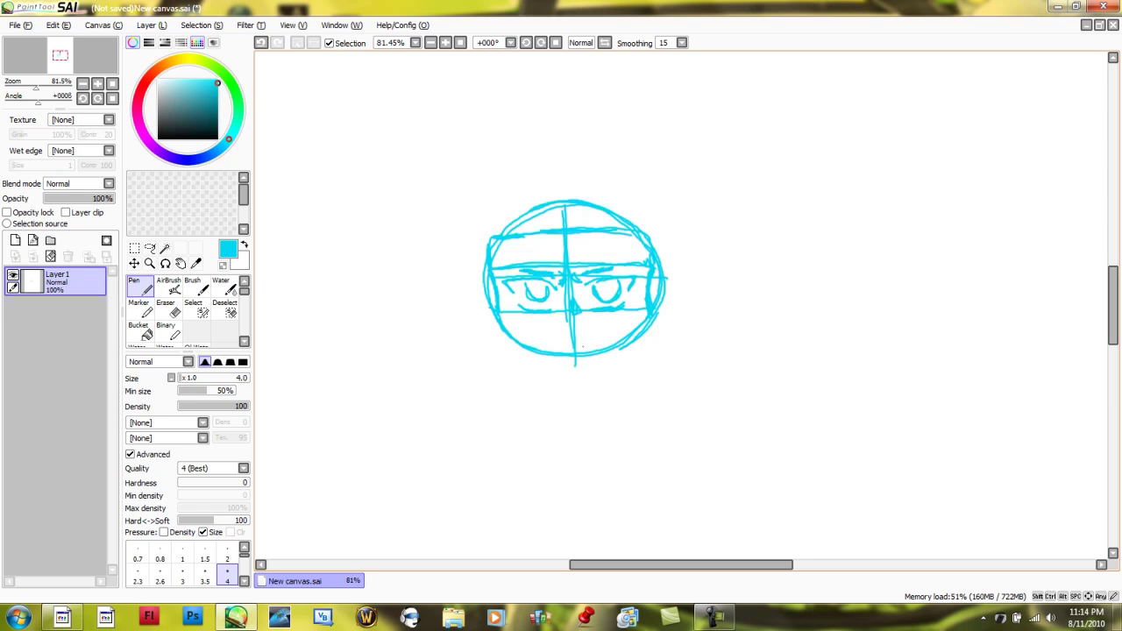
key(ctrl+z)
drag(561, 334, 584, 334)
key(ctrl+z)
key(ctrl+z)
drag(515, 363, 638, 370)
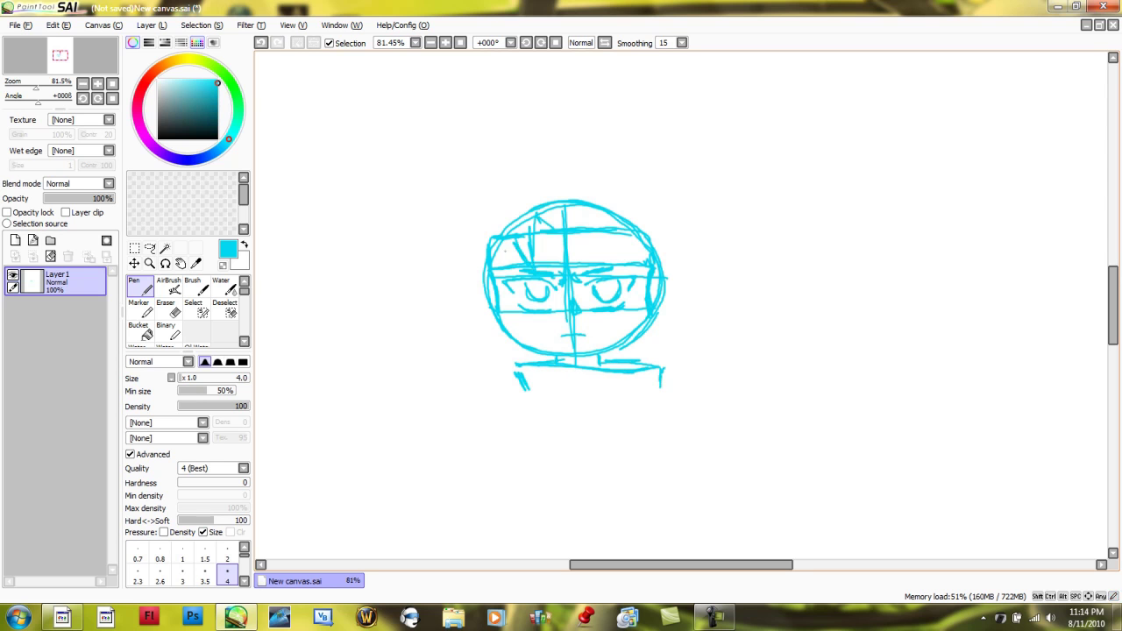
Try to sketch hair strands along both sides of the head.
drag(513, 240, 508, 328)
mouse_move(462, 228)
mouse_down()
mouse_move(463, 296)
mouse_move(473, 256)
mouse_up()
drag(473, 256, 477, 287)
drag(480, 279, 518, 358)
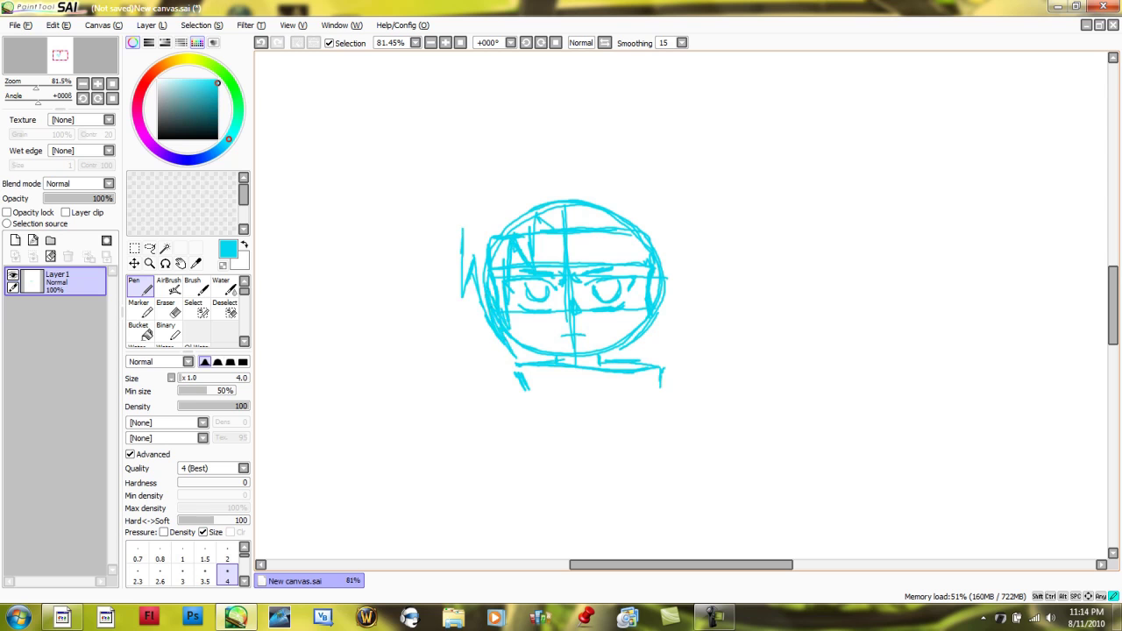
mouse_move(575, 226)
mouse_down()
mouse_move(606, 261)
mouse_move(627, 263)
mouse_move(635, 321)
mouse_up()
mouse_move(638, 200)
mouse_down()
mouse_move(682, 246)
mouse_move(655, 304)
mouse_up()
drag(505, 174, 464, 216)
drag(465, 215, 464, 268)
key(ctrl+z)
key(ctrl+z)
key(ctrl+z)
key(ctrl+z)
key(ctrl+z)
key(ctrl+z)
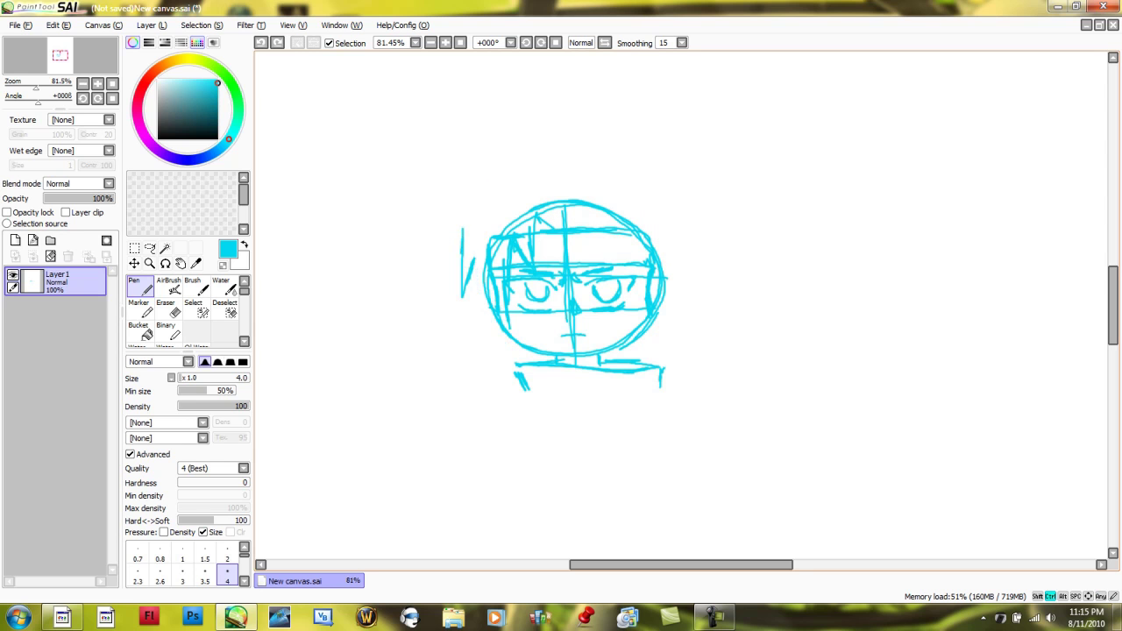
Sketch parted hair arching above the head, with pointed locks falling along both sides of the face.
mouse_move(478, 207)
mouse_down()
mouse_move(466, 279)
mouse_move(517, 326)
mouse_up()
mouse_move(478, 256)
mouse_down()
mouse_move(483, 202)
mouse_move(505, 179)
mouse_up()
drag(540, 210, 559, 226)
mouse_move(489, 186)
mouse_down()
mouse_move(617, 268)
mouse_move(614, 284)
mouse_up()
mouse_move(622, 232)
mouse_down()
mouse_move(645, 279)
mouse_move(646, 326)
mouse_up()
drag(644, 197, 682, 247)
drag(649, 218, 682, 246)
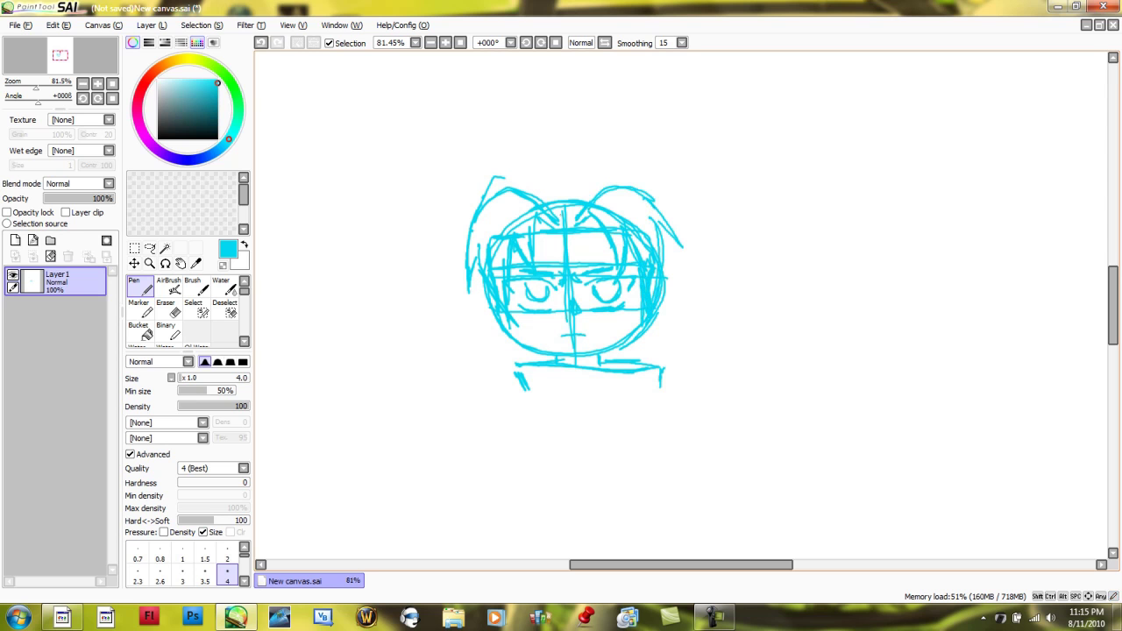
drag(535, 196, 594, 193)
Outline the jaw and ears, and sketch a headband across the forehead.
mouse_move(510, 322)
mouse_down()
mouse_move(573, 353)
mouse_move(639, 321)
mouse_up()
drag(493, 297, 477, 319)
drag(666, 273, 672, 307)
drag(537, 233, 607, 239)
drag(536, 256, 594, 252)
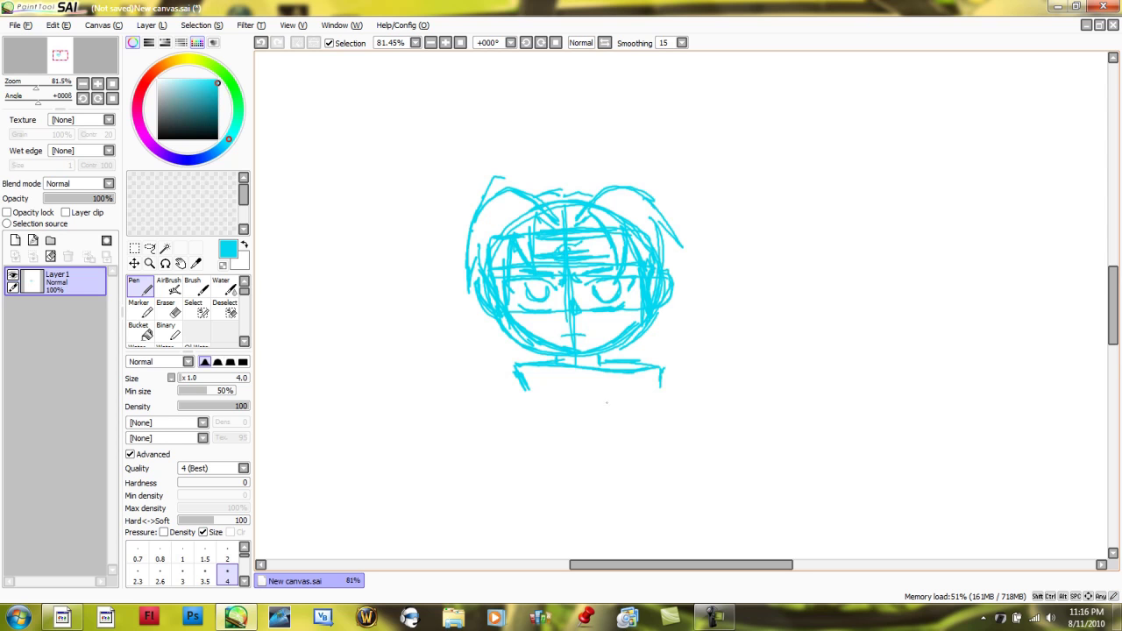
Sketch bent guide lines for both arms below the shoulders, with the elbows pointing outward.
scroll(684, 307, down, 3)
mouse_move(518, 286)
mouse_down()
mouse_move(451, 341)
mouse_move(512, 412)
mouse_up()
key(ctrl+z)
key(ctrl+z)
mouse_move(502, 302)
mouse_down()
mouse_move(479, 356)
mouse_move(530, 428)
mouse_up()
mouse_move(671, 283)
mouse_down()
mouse_move(705, 321)
mouse_move(684, 418)
mouse_up()
Sketch the left edge of the torso with the hand at the hip, and begin the shirt's bottom hem.
drag(531, 328, 540, 429)
key(ctrl+z)
mouse_move(524, 321)
mouse_down()
mouse_move(544, 405)
mouse_move(529, 407)
mouse_up()
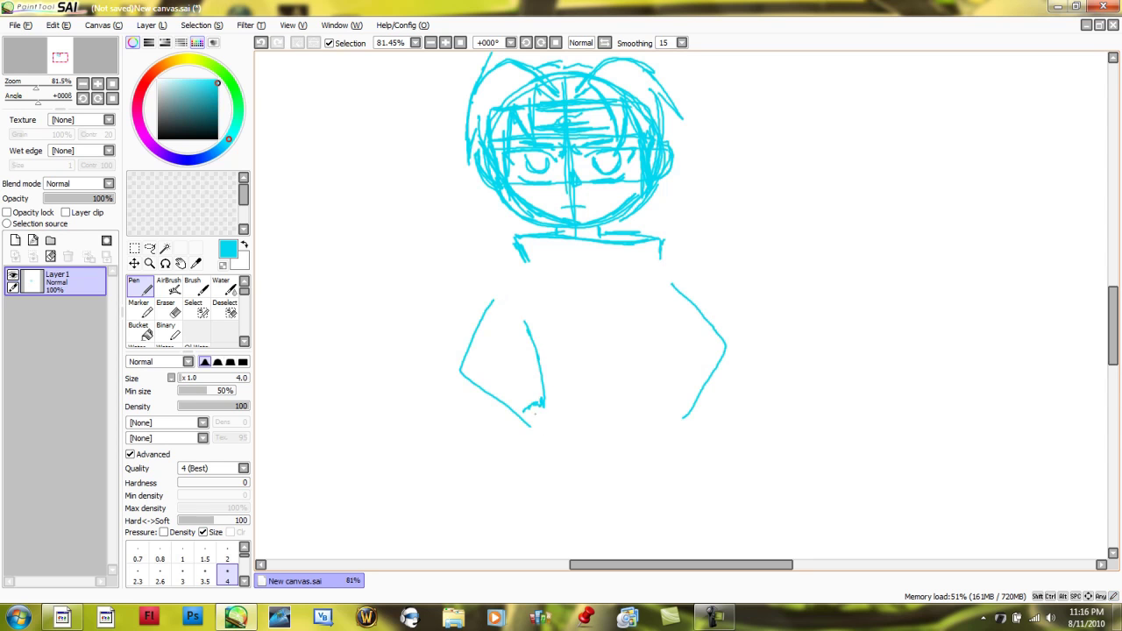
mouse_move(536, 419)
mouse_down()
mouse_move(544, 465)
mouse_move(629, 477)
mouse_up()
drag(524, 442, 531, 464)
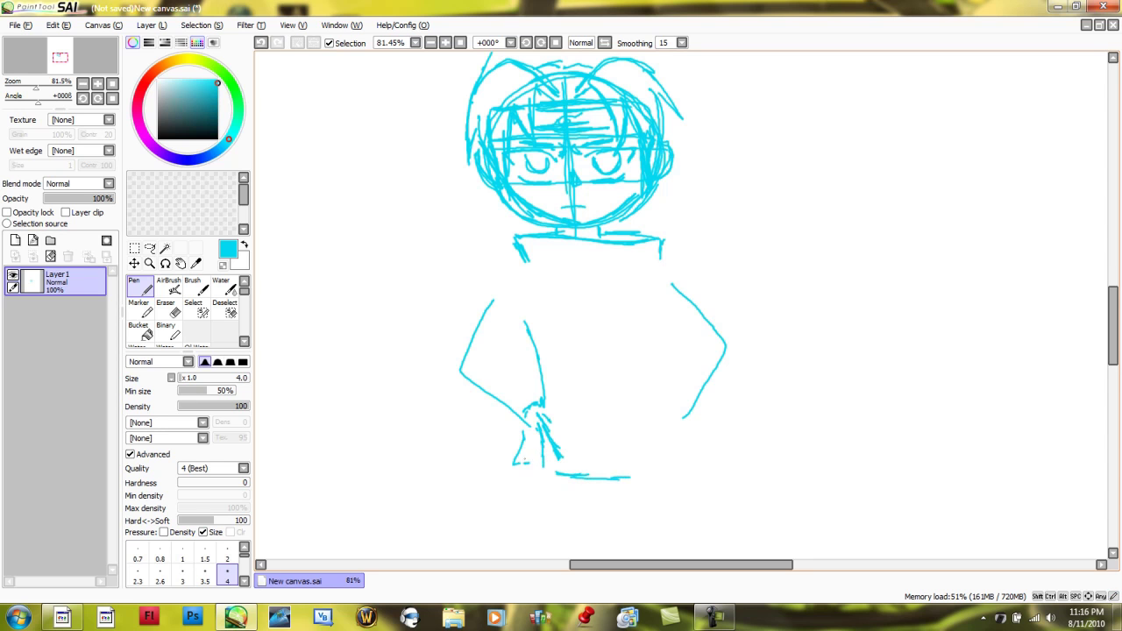
Outline the bent left arm around its guide, and add the short sleeve and shoulder line up to the collar.
drag(482, 375, 526, 411)
drag(449, 385, 529, 429)
mouse_move(457, 393)
mouse_down()
mouse_move(518, 428)
mouse_move(458, 320)
mouse_up()
drag(456, 324, 446, 375)
drag(446, 314, 513, 325)
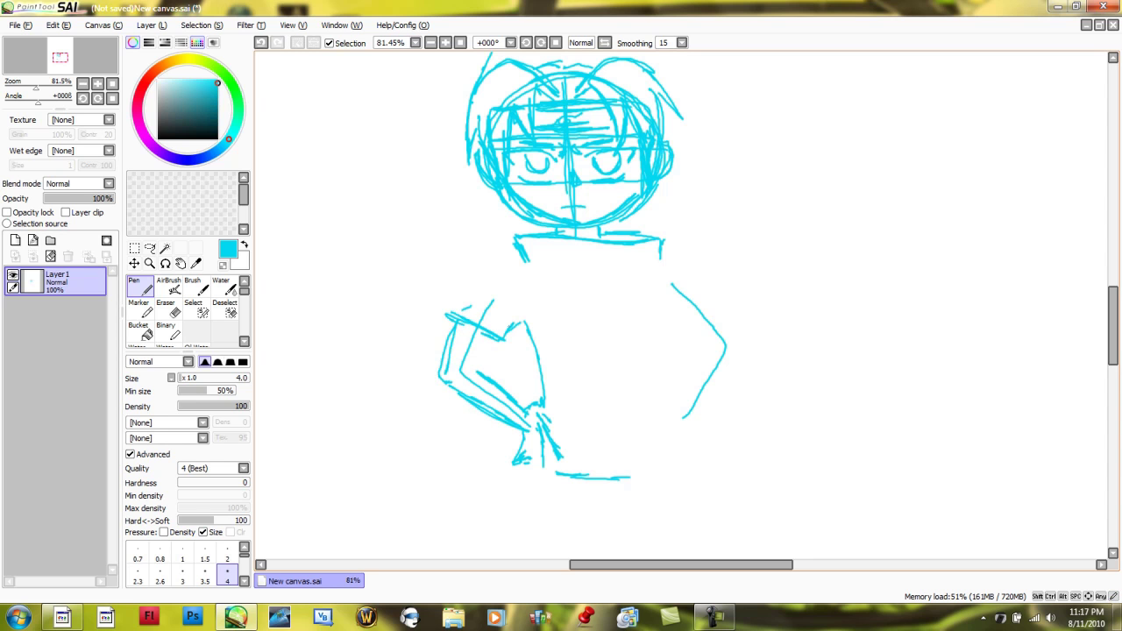
mouse_move(525, 261)
mouse_down()
mouse_move(467, 305)
mouse_move(531, 329)
mouse_up()
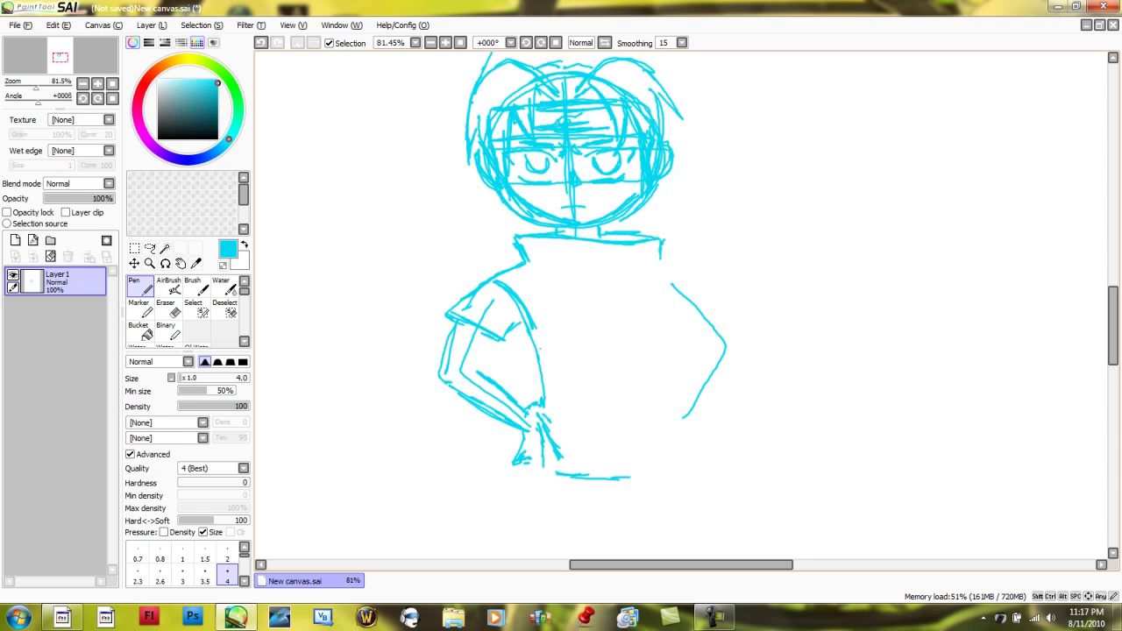
Complete the right side and hem of the shirt, and outline the right sleeve and bent arm.
mouse_move(663, 282)
mouse_down()
mouse_move(698, 440)
mouse_move(639, 481)
mouse_up()
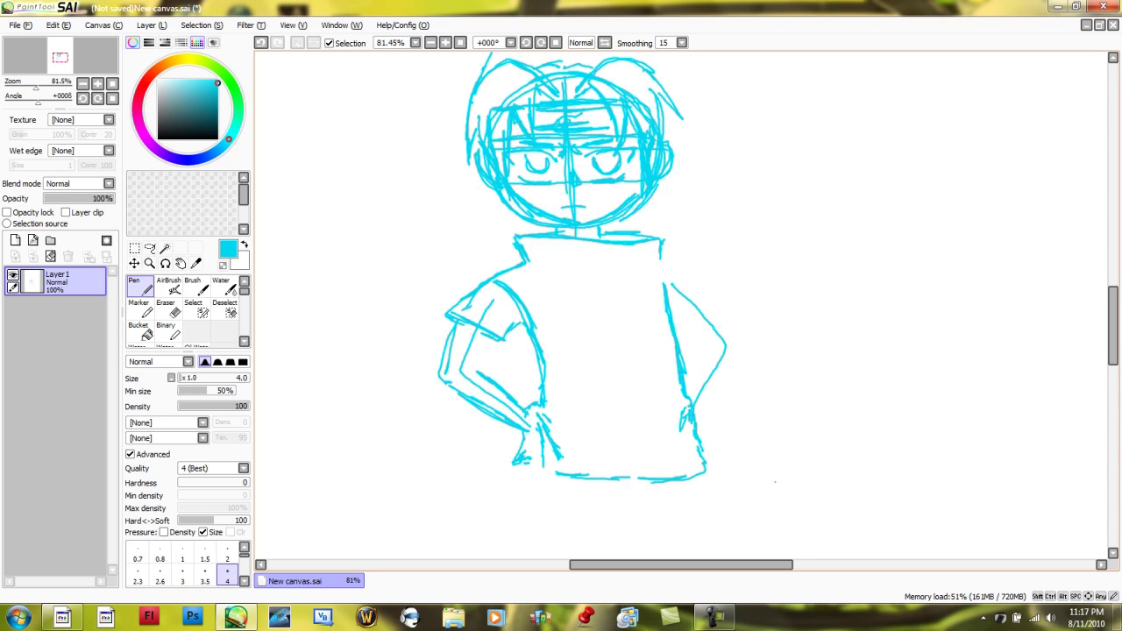
drag(664, 257, 741, 343)
mouse_move(696, 343)
mouse_down()
mouse_move(712, 391)
mouse_move(700, 413)
mouse_up()
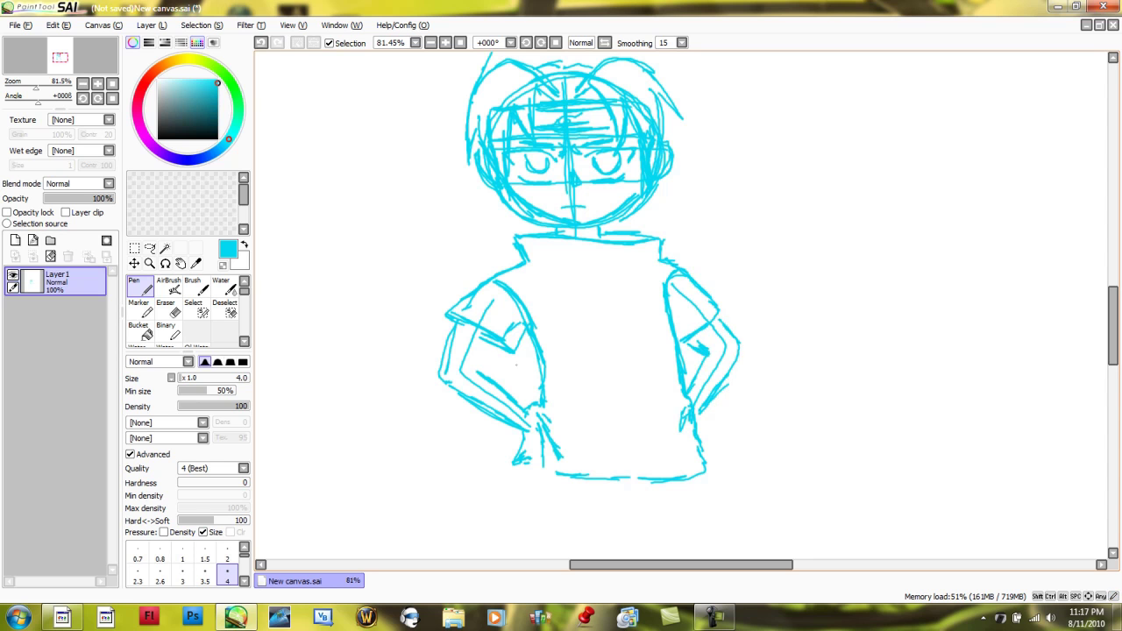
drag(455, 339, 443, 382)
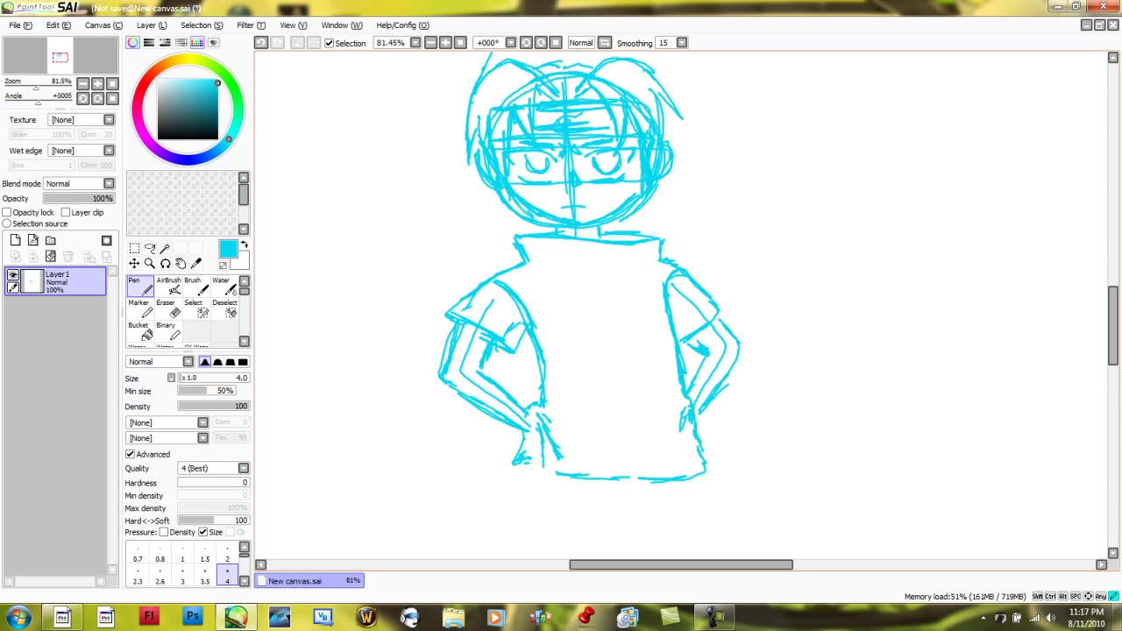
Sketch both sides of the left trouser leg below the shirt hem.
scroll(1092, 344, down, 4)
drag(537, 252, 532, 344)
drag(550, 277, 561, 294)
drag(545, 256, 557, 302)
drag(630, 299, 643, 377)
Draw diagonal wrap bands around the lower part of the left trouser leg and close its bottom edge.
mouse_move(541, 373)
mouse_down()
mouse_move(626, 381)
mouse_move(633, 409)
mouse_move(633, 377)
mouse_up()
drag(544, 391, 633, 425)
drag(630, 408, 634, 427)
mouse_move(551, 412)
mouse_down()
mouse_move(622, 424)
mouse_move(538, 435)
mouse_up()
mouse_move(539, 435)
mouse_down()
mouse_move(624, 430)
mouse_move(628, 442)
mouse_up()
drag(631, 424, 634, 436)
drag(541, 311, 566, 297)
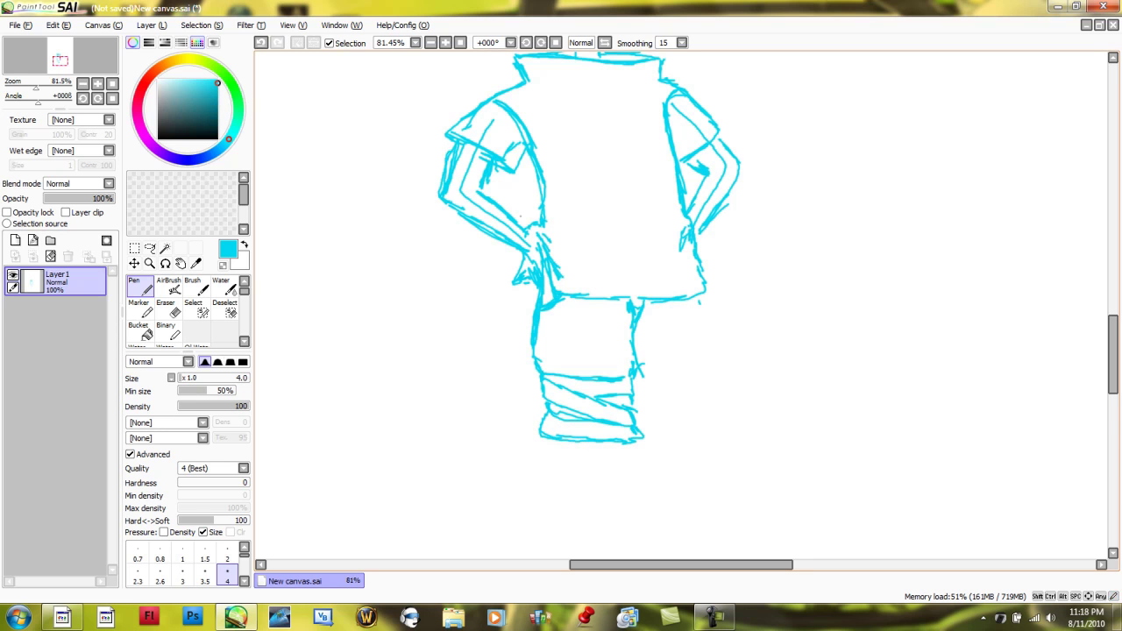
Sketch the right trouser leg from the shirt hem down to its bottom edge.
mouse_move(702, 291)
mouse_down()
mouse_move(717, 382)
mouse_move(701, 430)
mouse_move(644, 430)
mouse_up()
mouse_move(636, 386)
mouse_down()
mouse_move(662, 426)
mouse_move(638, 422)
mouse_up()
drag(642, 433, 724, 426)
Sketch both lower legs below the trouser cuffs, down to the ankles and feet.
scroll(683, 307, down, 3)
drag(556, 361, 568, 428)
drag(614, 366, 610, 429)
drag(664, 355, 672, 416)
drag(707, 353, 702, 428)
mouse_move(670, 400)
mouse_down()
mouse_move(673, 439)
mouse_move(703, 446)
mouse_up()
drag(707, 413, 707, 440)
drag(609, 419, 604, 438)
drag(563, 366, 575, 447)
drag(609, 422, 609, 449)
Try to sketch a round fan-shaped emblem with a short handle on the middle of the shirt.
drag(1114, 361, 1113, 314)
scroll(589, 307, down, 11)
scroll(590, 307, up, 11)
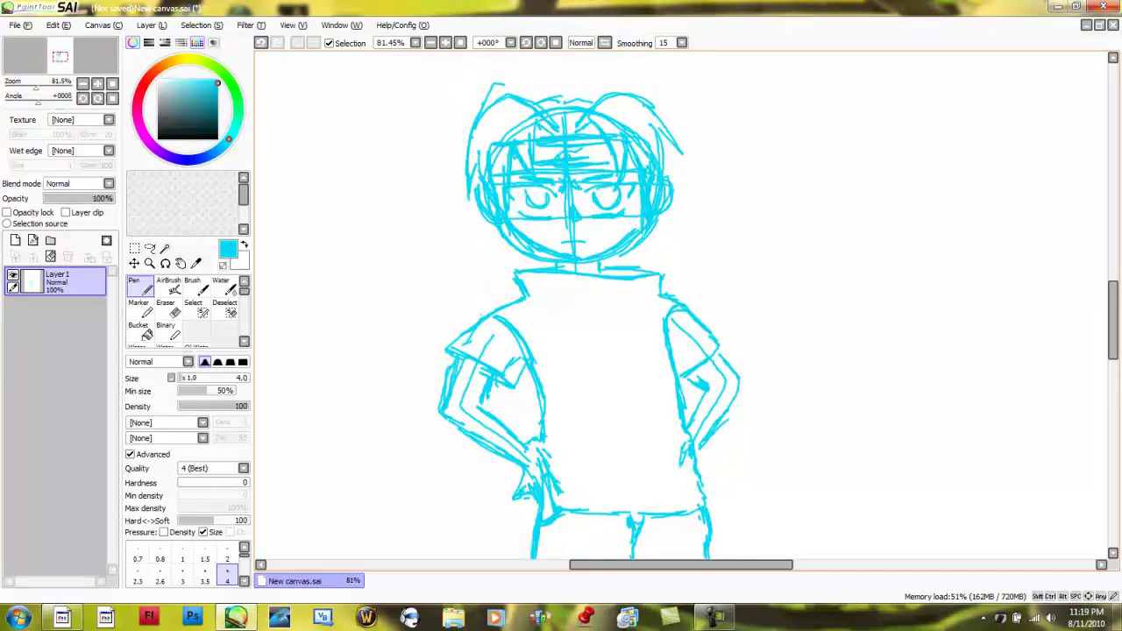
mouse_move(614, 347)
mouse_down()
mouse_move(580, 375)
mouse_move(596, 403)
mouse_up()
mouse_move(610, 348)
mouse_down()
mouse_move(624, 349)
mouse_move(600, 404)
mouse_move(640, 379)
mouse_up()
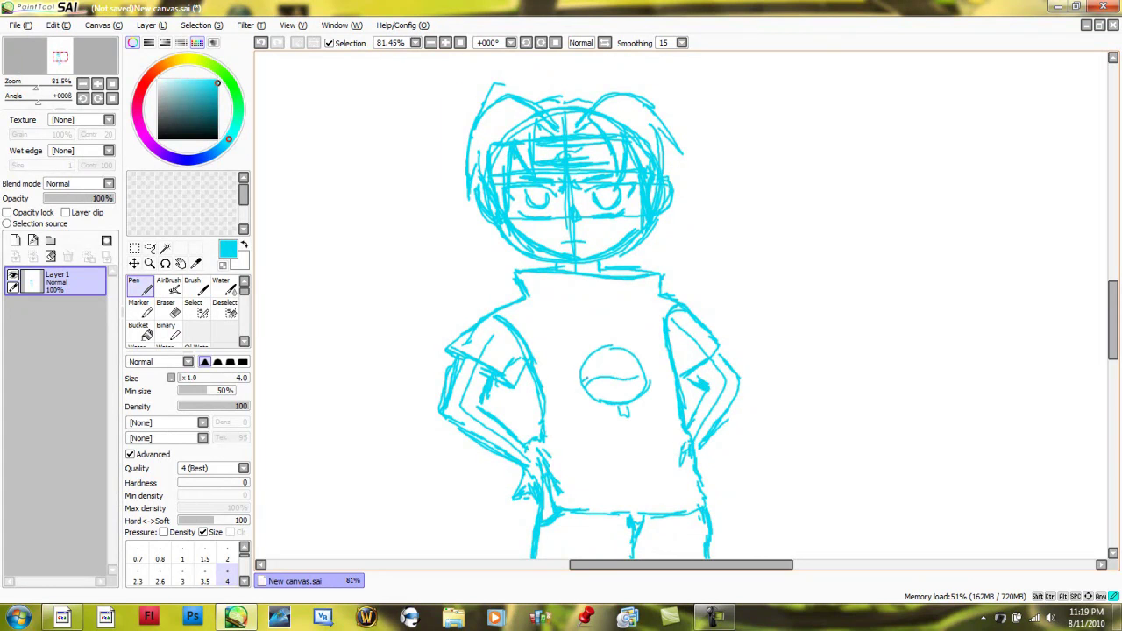
key(ctrl+z)
key(ctrl+z)
key(ctrl+z)
key(ctrl+z)
key(ctrl+z)
drag(781, 195, 824, 198)
mouse_move(857, 225)
mouse_down()
mouse_move(847, 229)
mouse_move(856, 225)
mouse_up()
drag(872, 224, 875, 226)
drag(888, 216, 889, 229)
drag(929, 213, 909, 241)
drag(950, 181, 953, 198)
click(955, 226)
key(ctrl+z)
key(ctrl+z)
key(ctrl+z)
key(ctrl+z)
key(ctrl+z)
key(ctrl+z)
key(ctrl+z)
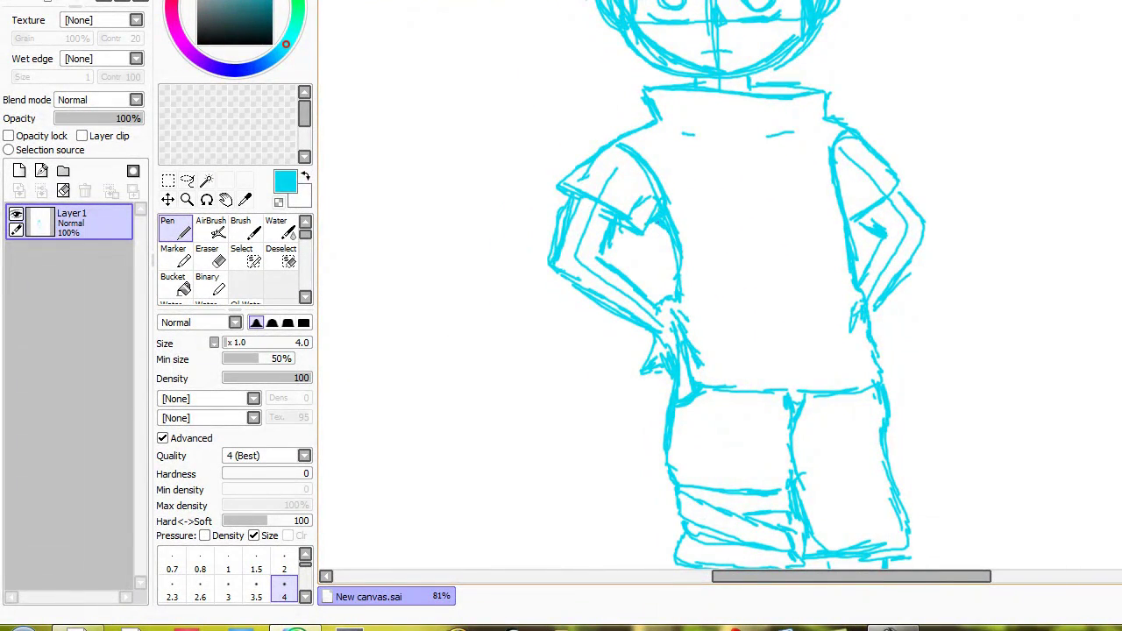
Add a new layer above the sketch, and lower the opacity of Layer1 to 21%.
scroll(719, 289, up, 3)
click(19, 170)
click(78, 262)
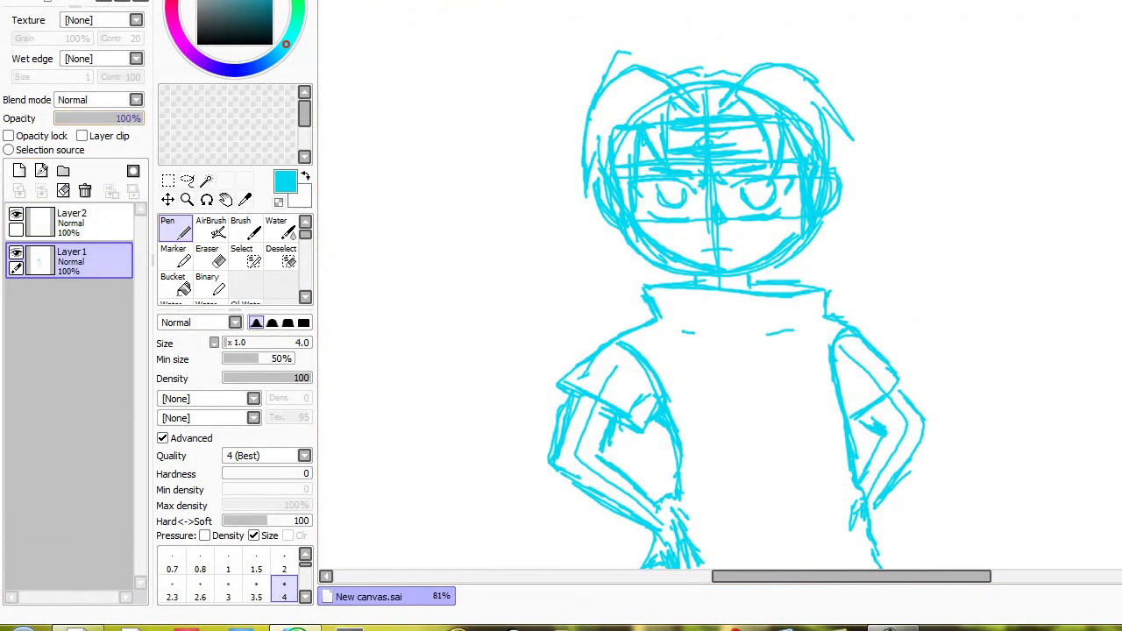
drag(98, 118, 73, 119)
Set the Brush to black and make Layer2 active for inking the head.
click(198, 44)
click(245, 230)
click(79, 223)
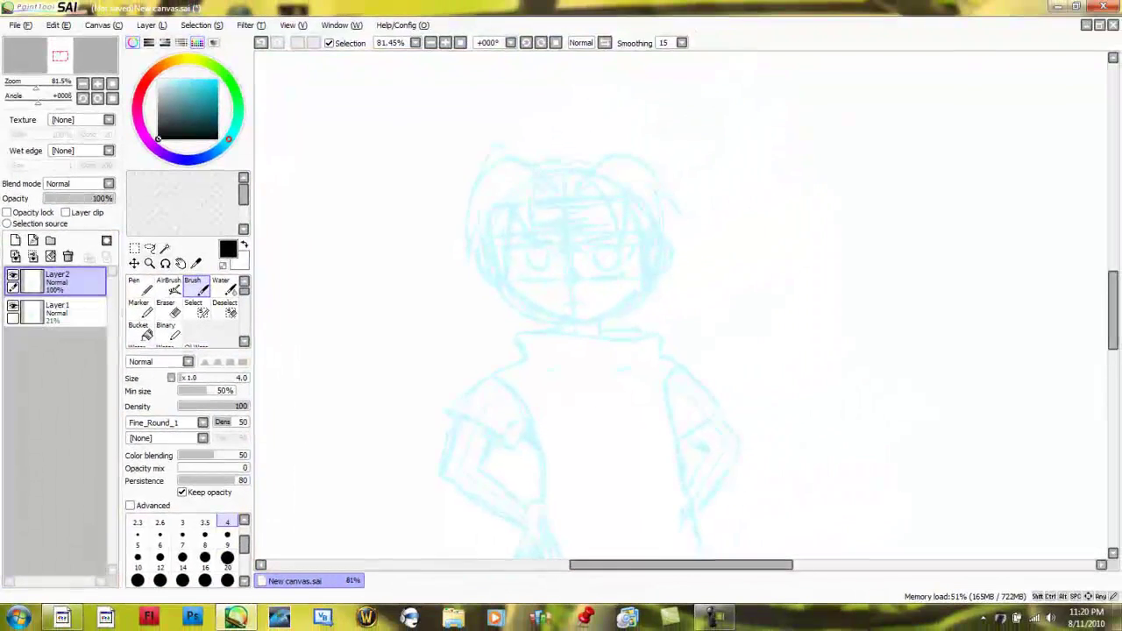
scroll(850, 246, up, 4)
mouse_move(459, 195)
mouse_down()
mouse_move(597, 197)
mouse_move(622, 266)
mouse_move(623, 331)
mouse_up()
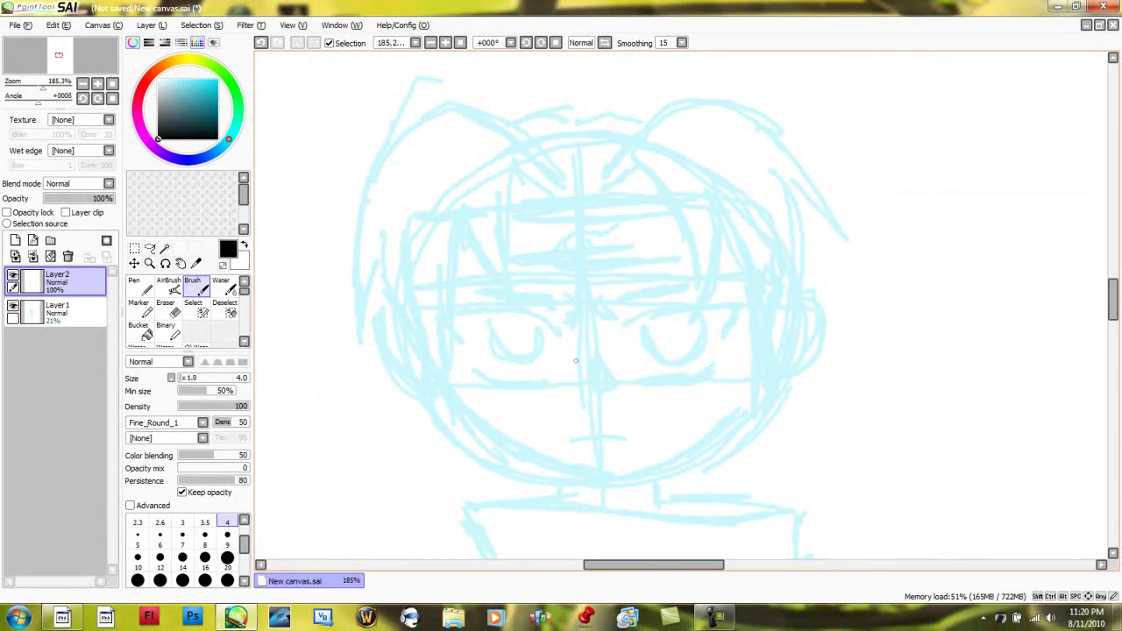
Try inking the lower cheek line with the Brush at size 4 and at size 1.
drag(447, 388, 471, 413)
key(ctrl+z)
key(bracketleft)
key(bracketleft)
key(bracketleft)
key(bracketleft)
key(bracketleft)
key(bracketleft)
key(bracketleft)
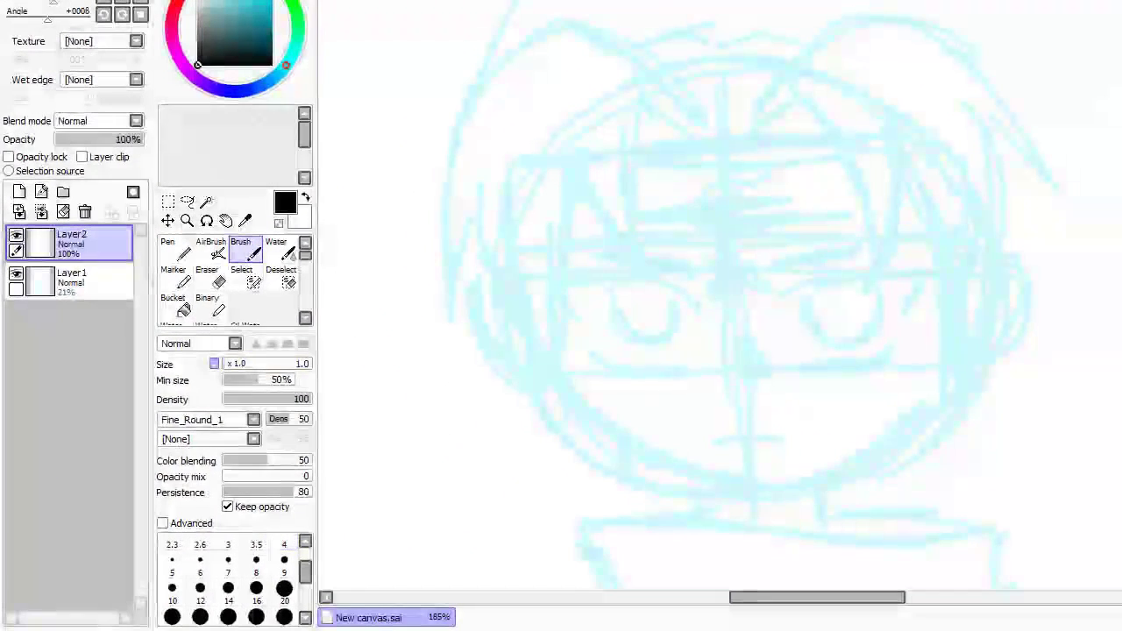
drag(559, 380, 614, 425)
key(ctrl+z)
Try inking the jaw line with the Brush at size 4 and different density settings.
key(bracketright)
key(bracketright)
key(bracketright)
key(bracketright)
key(bracketright)
key(bracketright)
key(bracketright)
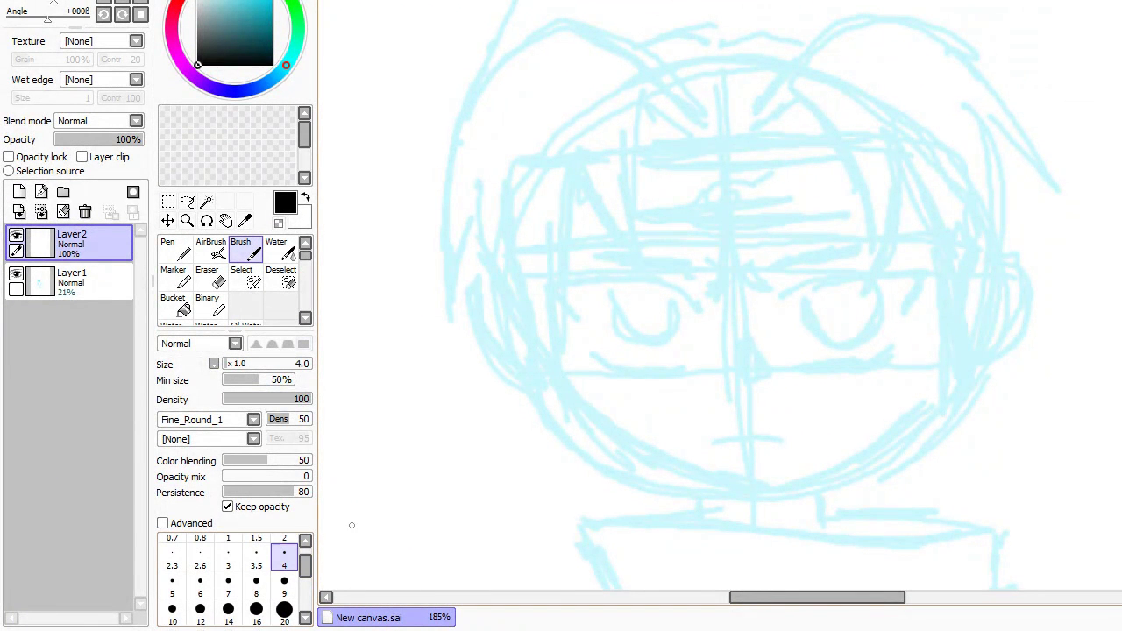
drag(559, 375, 627, 429)
key(ctrl+z)
drag(265, 399, 239, 399)
drag(557, 406, 663, 450)
key(ctrl+z)
click(287, 399)
drag(287, 399, 312, 399)
mouse_move(556, 376)
mouse_down()
mouse_move(619, 438)
mouse_move(756, 495)
mouse_up()
mouse_move(755, 494)
mouse_down()
mouse_move(864, 458)
mouse_move(925, 400)
mouse_up()
key(ctrl+z)
key(ctrl+z)
Try inking the headband's upper and lower edges with thick size 4 strokes.
drag(640, 149, 830, 141)
drag(639, 240, 849, 232)
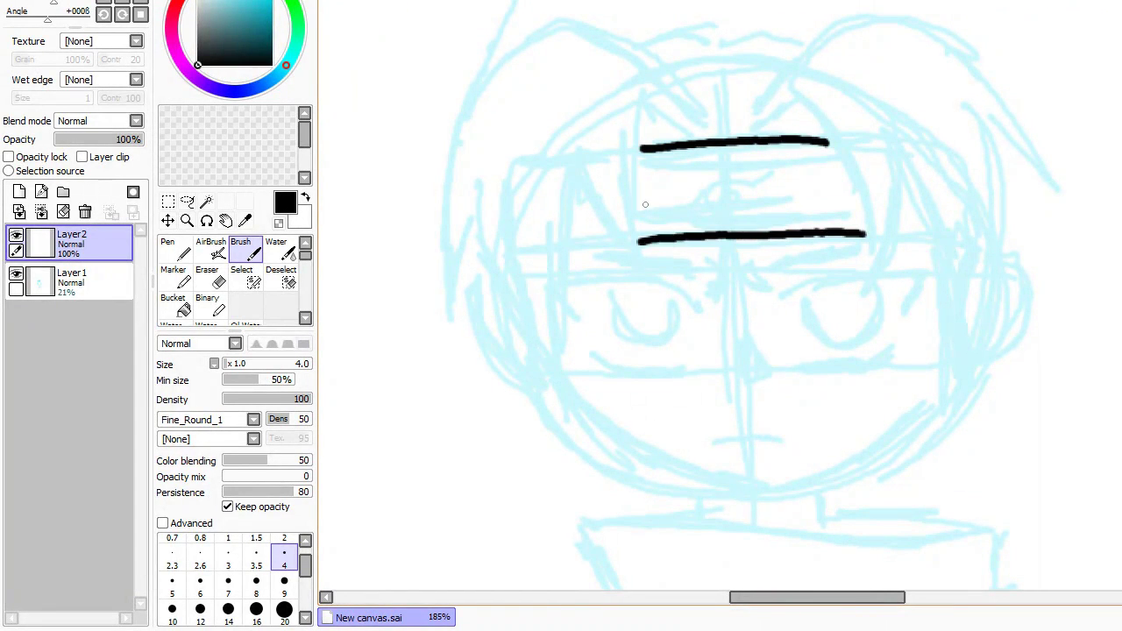
key(ctrl+z)
key(ctrl+z)
Set the Brush to size 1 and ink the pointed bangs over the forehead and cheek on the head's left side.
drag(305, 567, 305, 563)
click(228, 545)
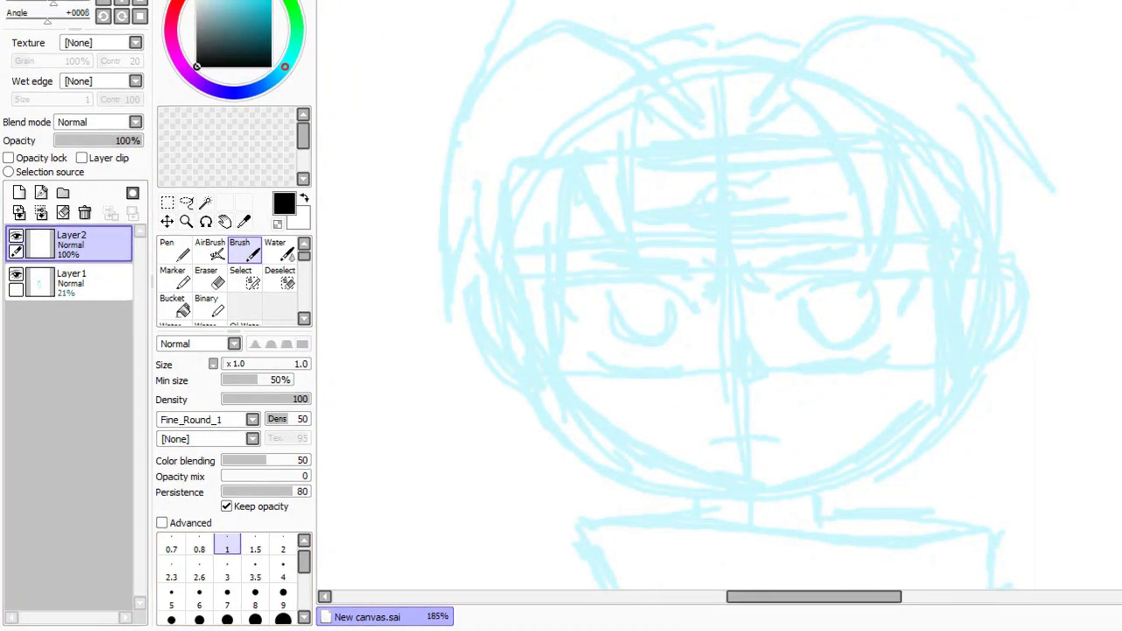
click(107, 51)
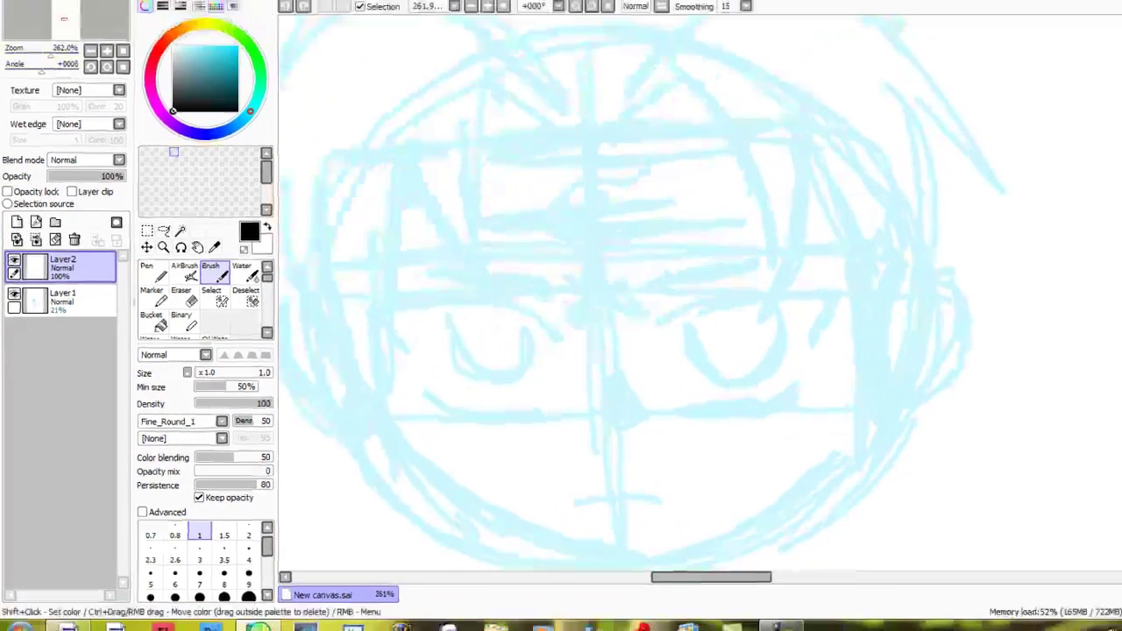
drag(485, 68, 494, 278)
key(ctrl+z)
mouse_move(486, 64)
mouse_down()
mouse_move(495, 257)
mouse_move(470, 312)
mouse_up()
key(ctrl+z)
mouse_move(369, 151)
mouse_down()
mouse_move(447, 297)
mouse_move(480, 318)
mouse_move(603, 317)
mouse_up()
mouse_move(493, 150)
mouse_down()
mouse_move(481, 255)
mouse_move(521, 473)
mouse_up()
drag(381, 206, 404, 336)
drag(408, 265, 520, 471)
drag(404, 326, 429, 388)
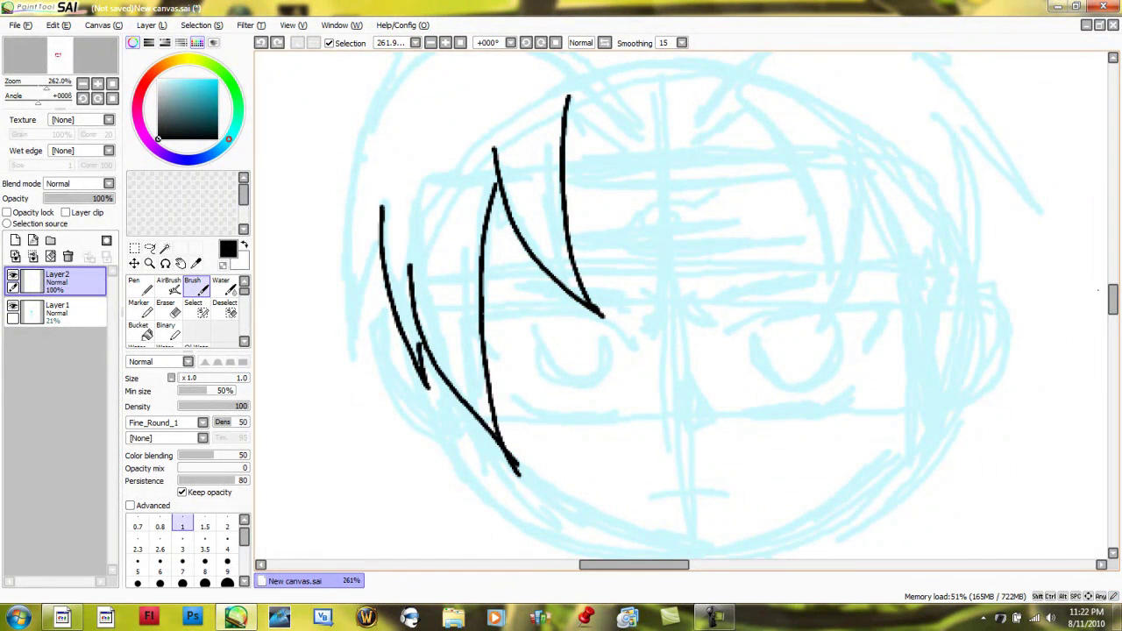
Ink the outermost hanging lock on the left side of the hair.
scroll(1108, 289, up, 3)
mouse_move(475, 140)
mouse_down()
mouse_move(444, 155)
mouse_move(347, 399)
mouse_move(350, 469)
mouse_up()
key(ctrl+z)
drag(355, 277, 358, 469)
drag(377, 357, 358, 466)
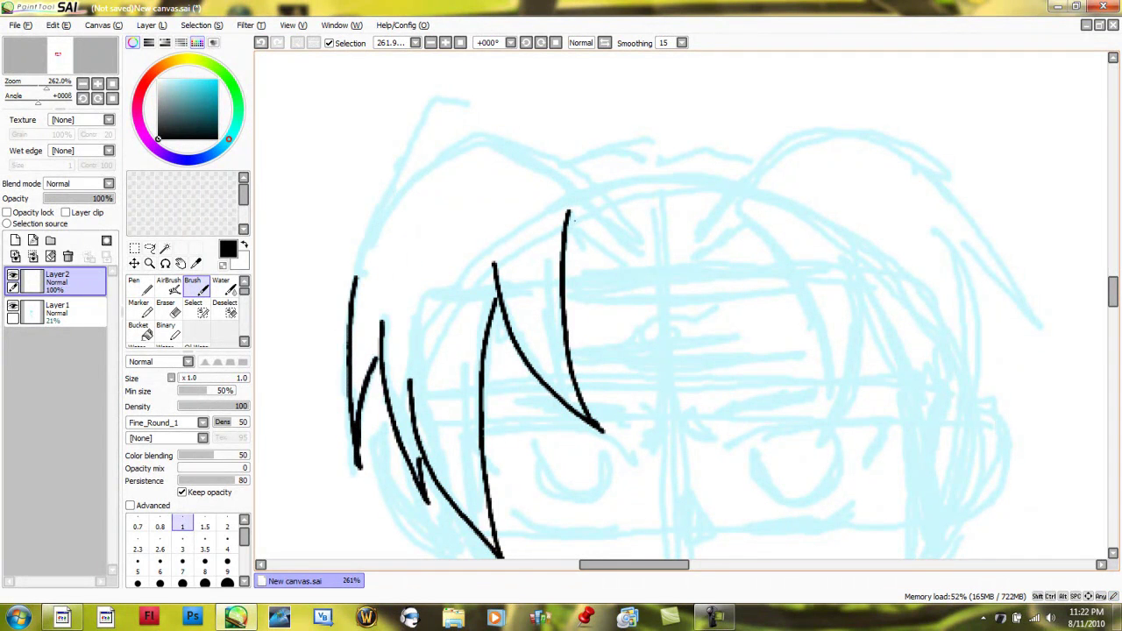
Ink the left hair section's outline over its peak and down to a double strand at the centre parting.
drag(575, 221, 617, 275)
drag(487, 138, 644, 272)
key(ctrl+z)
drag(593, 210, 630, 263)
drag(480, 139, 602, 216)
drag(505, 155, 558, 182)
mouse_move(357, 282)
mouse_down()
mouse_move(426, 156)
mouse_move(386, 215)
mouse_move(470, 136)
mouse_move(399, 190)
mouse_move(464, 133)
mouse_move(611, 218)
mouse_up()
key(ctrl+z)
key(ctrl+z)
key(ctrl+z)
key(ctrl+z)
key(ctrl+z)
key(ctrl+z)
drag(463, 136, 593, 214)
Ink the two long pointed bangs on the right side of the face.
scroll(720, 259, down, 3)
mouse_move(750, 85)
mouse_down()
mouse_move(776, 117)
mouse_move(829, 303)
mouse_up()
scroll(761, 182, down, 4)
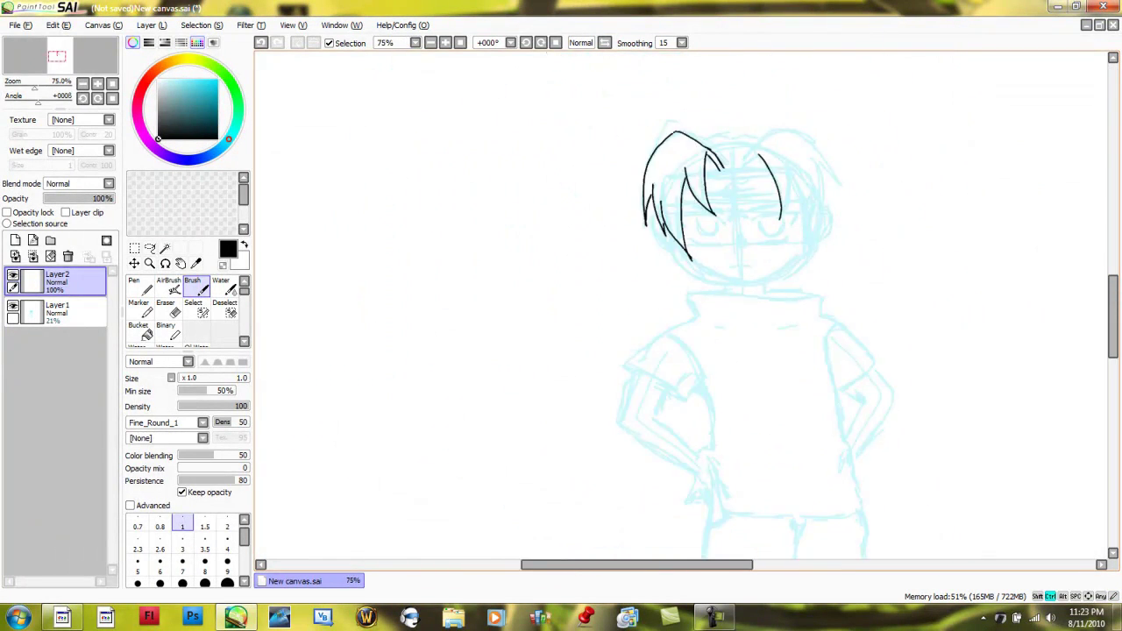
scroll(760, 166, up, 4)
drag(865, 110, 829, 345)
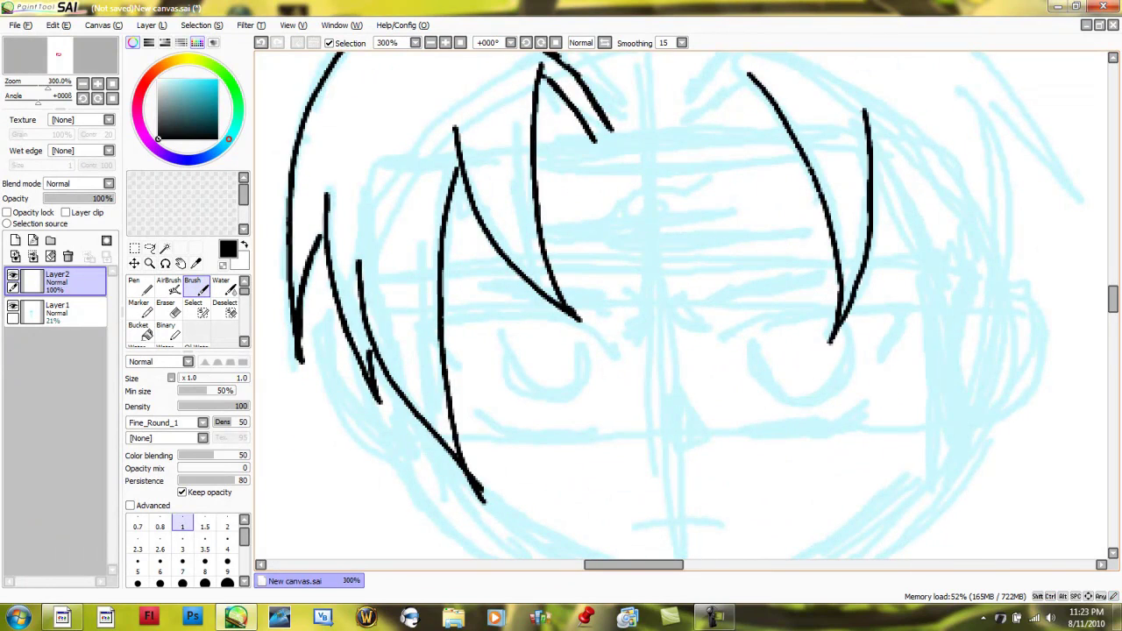
scroll(830, 345, down, 1)
scroll(829, 346, up, 2)
mouse_move(870, 171)
mouse_down()
mouse_move(927, 270)
mouse_move(942, 485)
mouse_up()
mouse_move(961, 108)
mouse_down()
mouse_move(1004, 226)
mouse_move(1008, 307)
mouse_move(938, 509)
mouse_up()
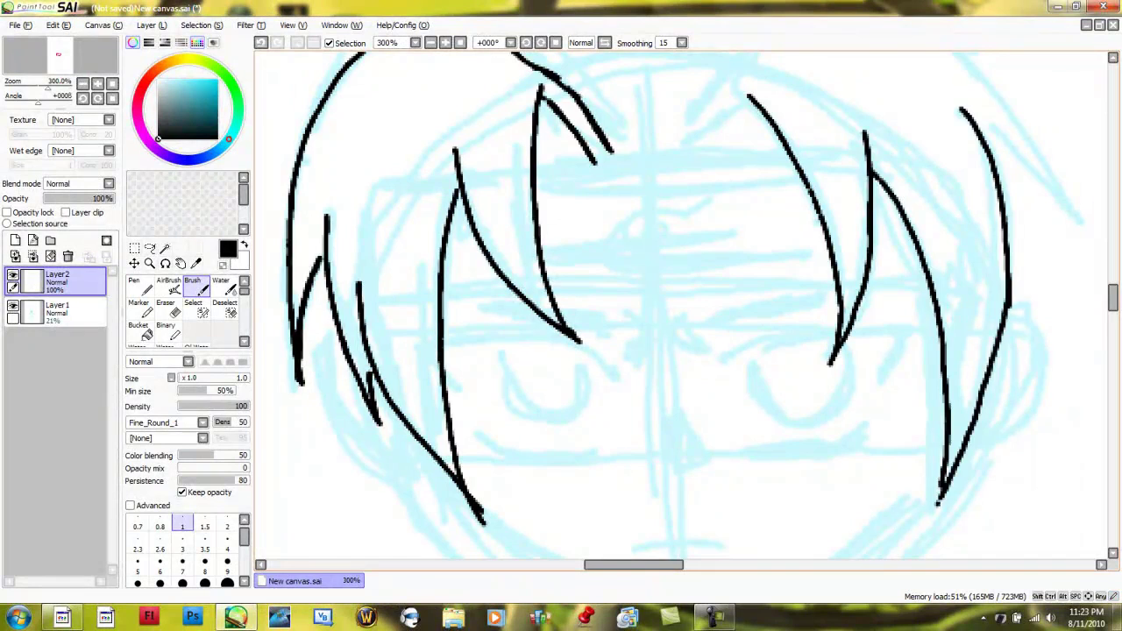
Ink the right hair section's outline from the parting to its outer spiked tip, and join the hair across the crown.
scroll(938, 509, up, 3)
drag(691, 260, 747, 215)
mouse_move(675, 257)
mouse_down()
mouse_move(808, 111)
mouse_move(1048, 263)
mouse_move(1087, 326)
mouse_up()
drag(975, 235, 1084, 324)
scroll(1084, 325, up, 2)
mouse_move(625, 232)
mouse_down()
mouse_move(577, 221)
mouse_move(511, 244)
mouse_move(754, 235)
mouse_up()
scroll(743, 292, down, 2)
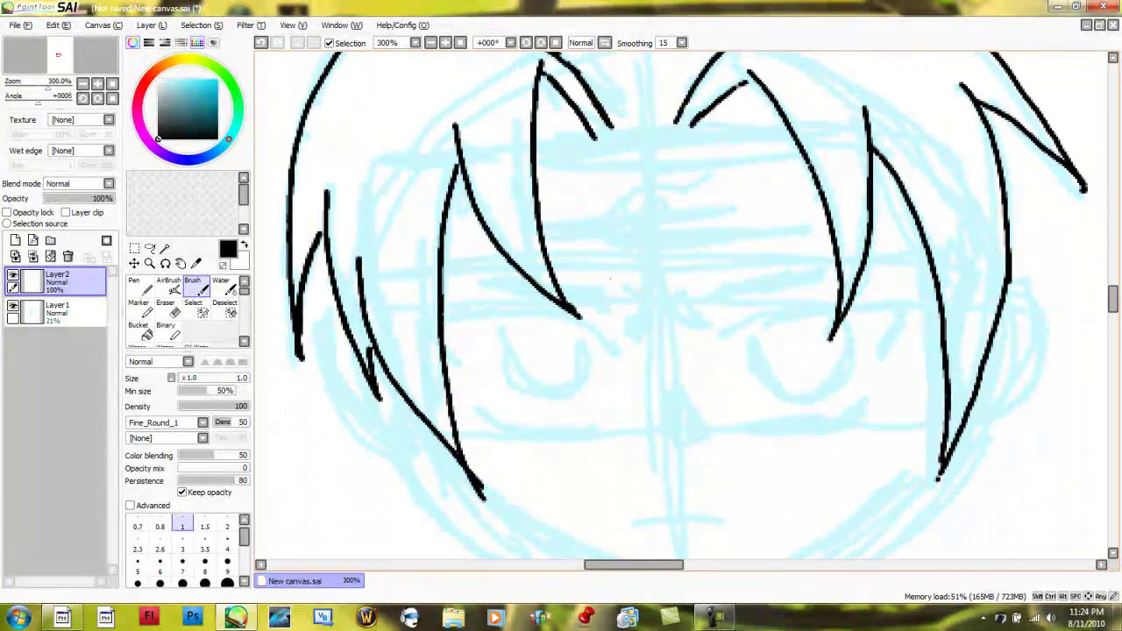
Ink the headband's upper and lower edges between the bangs, with short hatch strokes in the hair above it.
drag(555, 269, 833, 257)
drag(870, 257, 915, 256)
drag(447, 279, 524, 272)
drag(537, 142, 789, 129)
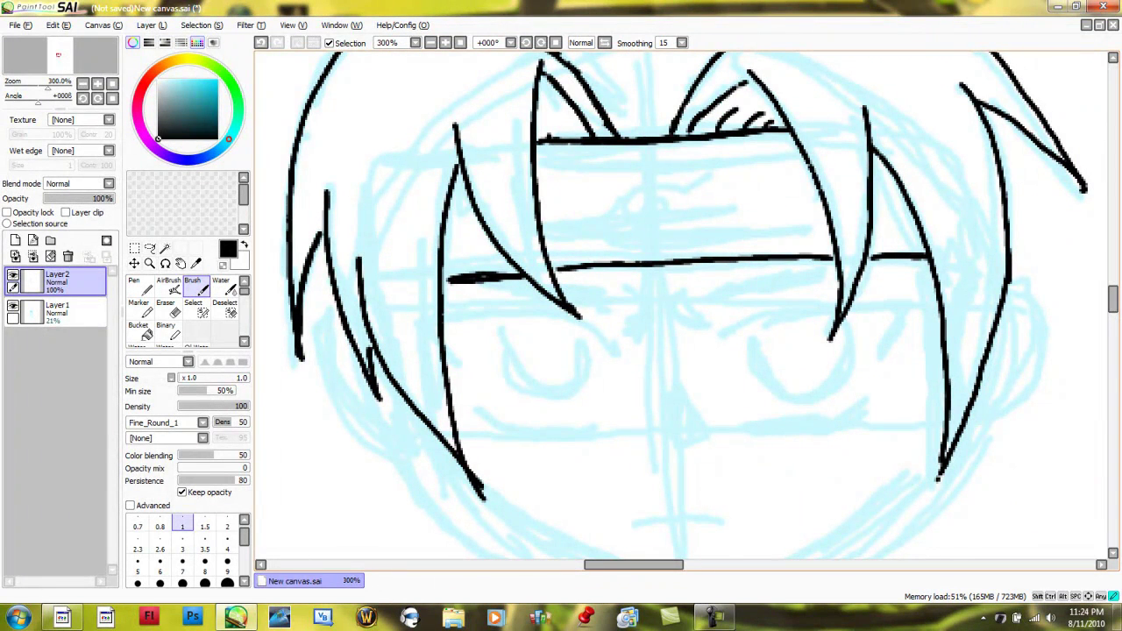
Ink the left eye with its slanted upper lid, rounded iris and lower lid line.
scroll(680, 305, down, 3)
mouse_move(447, 203)
mouse_down()
mouse_move(496, 188)
mouse_move(566, 195)
mouse_move(623, 236)
mouse_move(593, 219)
mouse_move(448, 210)
mouse_move(511, 200)
mouse_up()
key(ctrl+z)
key(ctrl+z)
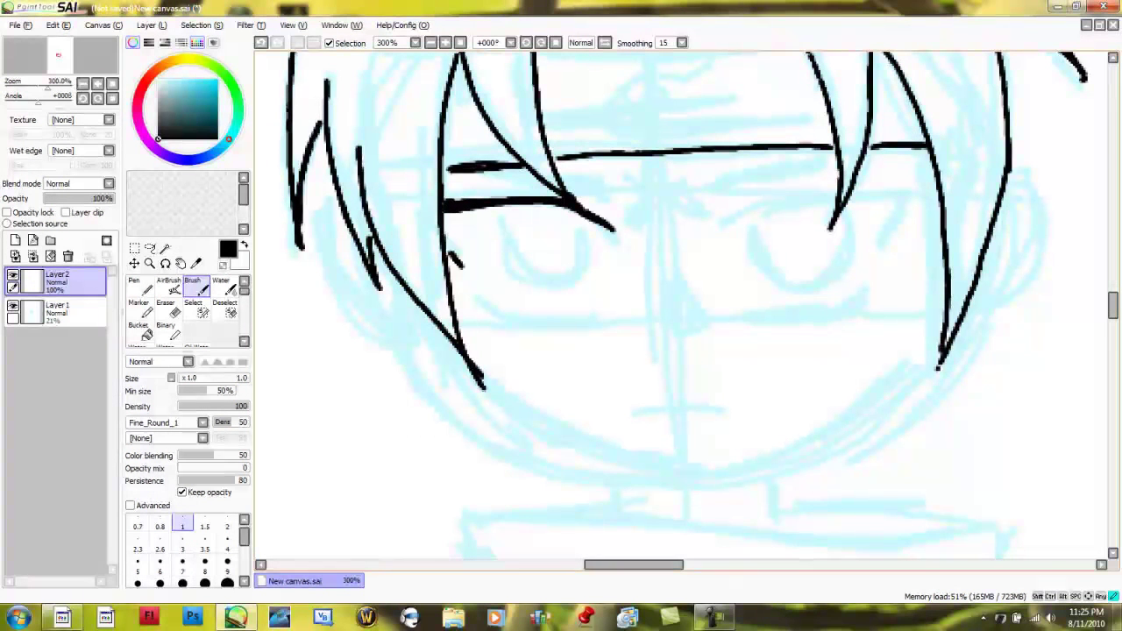
mouse_move(491, 309)
mouse_down()
mouse_move(609, 323)
mouse_move(572, 320)
mouse_move(598, 321)
mouse_up()
key(ctrl+z)
mouse_move(496, 229)
mouse_down()
mouse_move(548, 271)
mouse_move(578, 222)
mouse_move(572, 202)
mouse_move(496, 245)
mouse_up()
key(ctrl+z)
Ink the right eye with its upper lid and outer corner, lower lid line and rounded iris.
drag(770, 197, 857, 194)
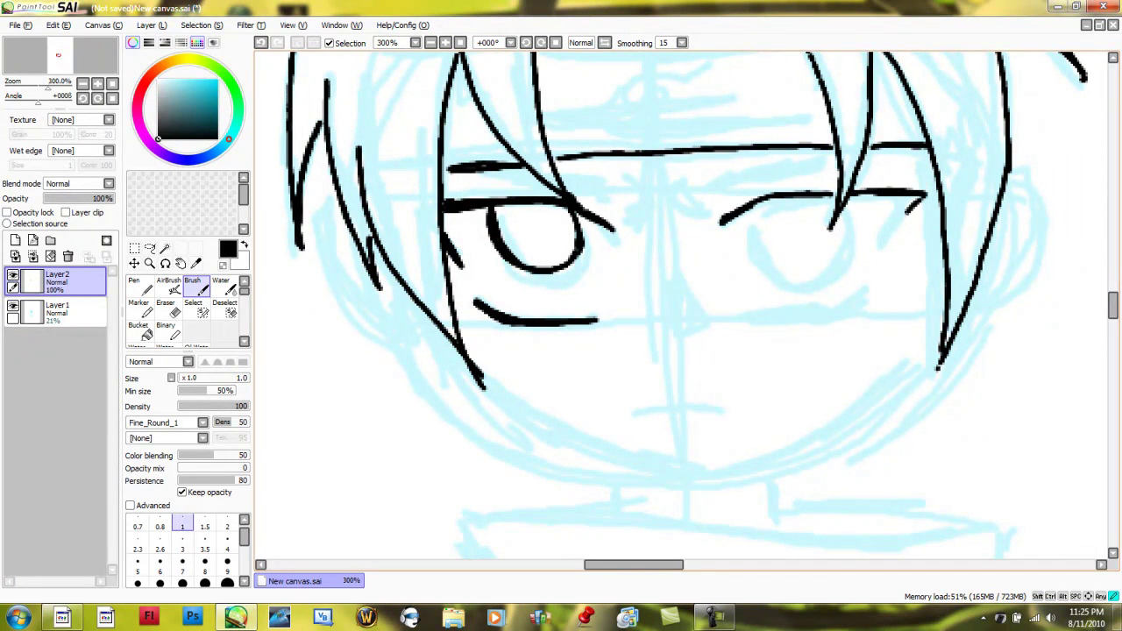
mouse_move(770, 316)
mouse_down()
mouse_move(861, 282)
mouse_move(805, 324)
mouse_move(779, 315)
mouse_move(862, 288)
mouse_move(794, 316)
mouse_up()
key(ctrl+z)
key(ctrl+z)
click(748, 314)
key(ctrl+z)
drag(748, 233, 819, 260)
key(ctrl+z)
mouse_move(744, 211)
mouse_down()
mouse_move(851, 237)
mouse_move(835, 251)
mouse_move(761, 244)
mouse_move(839, 240)
mouse_move(766, 252)
mouse_move(746, 213)
mouse_move(842, 230)
mouse_move(840, 211)
mouse_up()
key(ctrl+z)
key(ctrl+z)
key(ctrl+z)
key(ctrl+z)
mouse_move(793, 271)
mouse_down()
mouse_move(834, 253)
mouse_move(842, 211)
mouse_up()
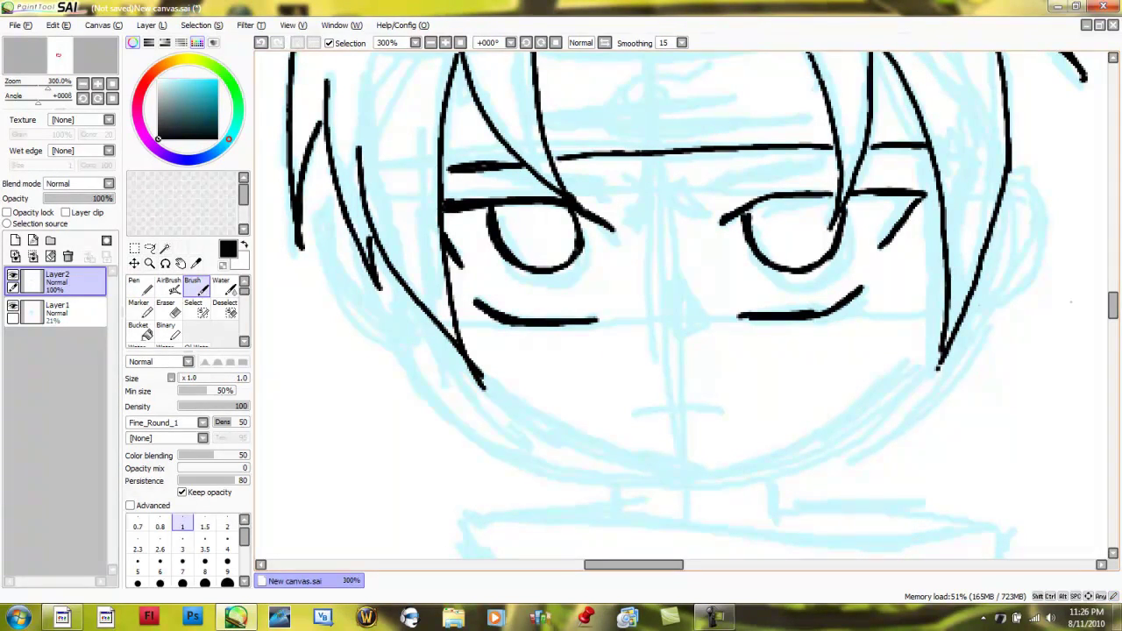
Ink the small triangular nose and the short curved mouth.
drag(674, 265, 681, 320)
scroll(663, 304, down, 3)
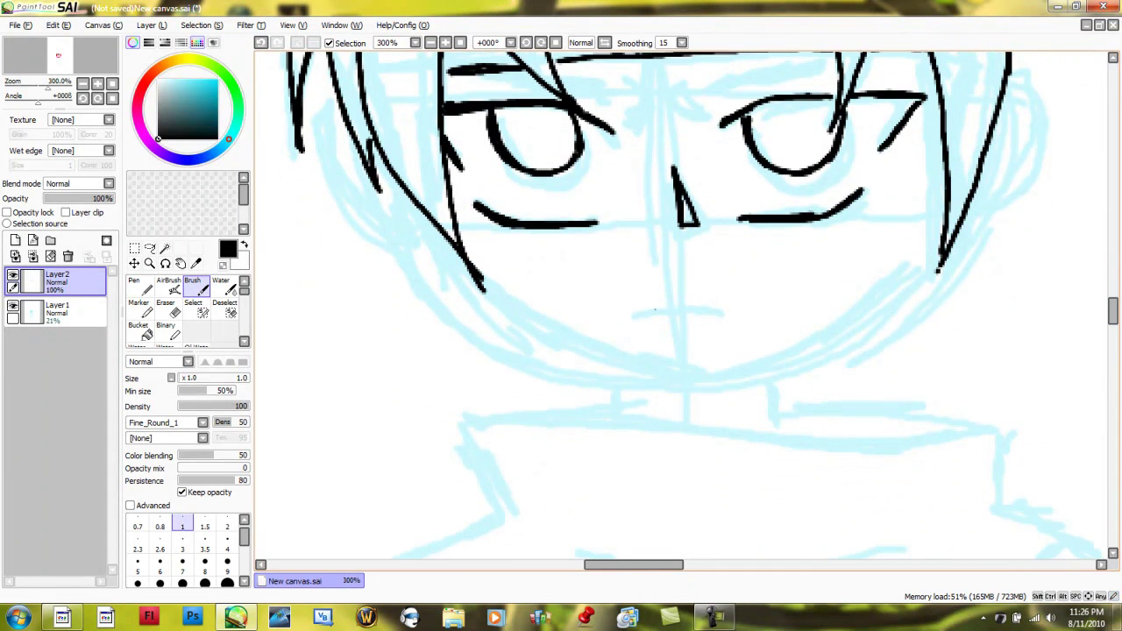
scroll(684, 304, up, 2)
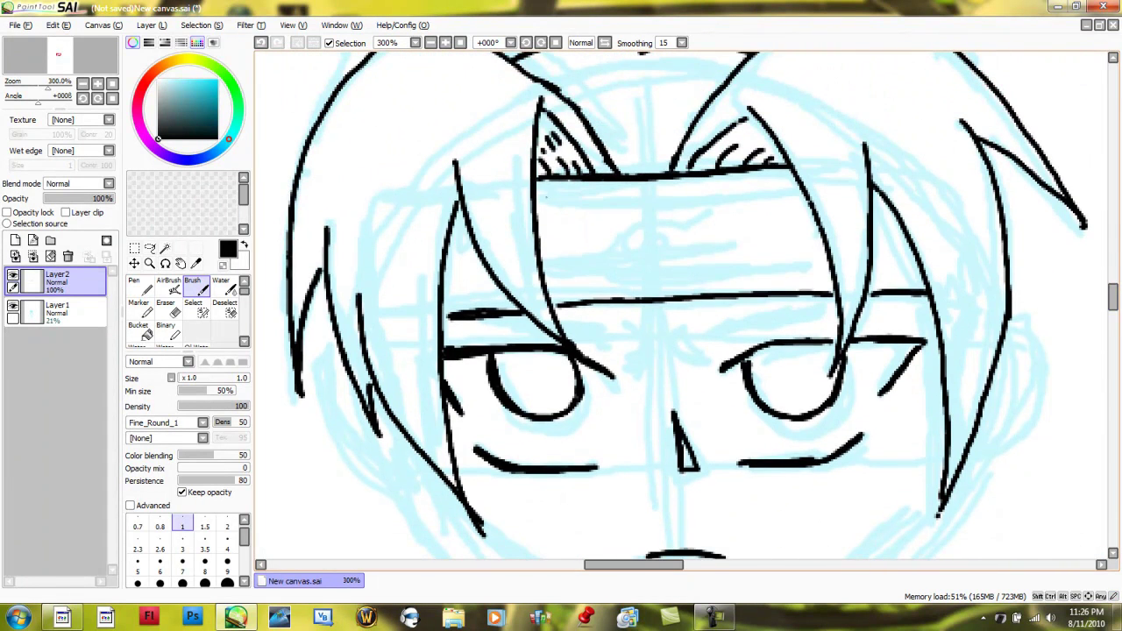
Ink the inner border lines of the headband plate and the spiral leaf emblem at its centre.
drag(538, 198, 782, 186)
drag(549, 289, 822, 279)
mouse_move(461, 224)
mouse_down()
mouse_move(496, 300)
mouse_move(460, 229)
mouse_up()
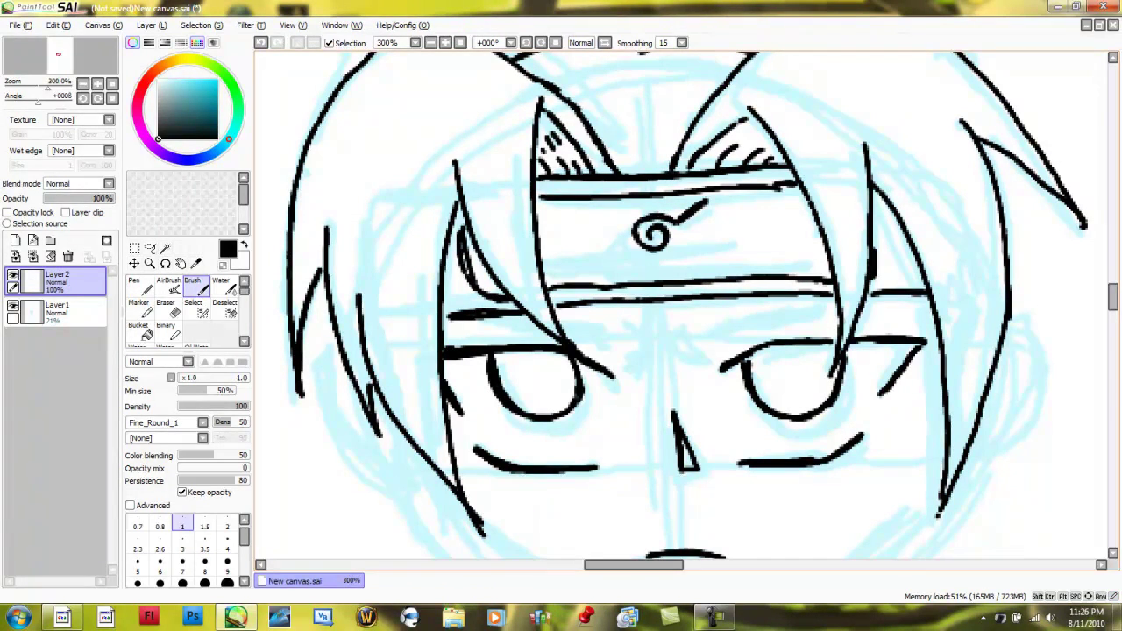
scroll(680, 304, down, 8)
scroll(680, 304, up, 1)
mouse_move(464, 264)
mouse_down()
mouse_move(688, 369)
mouse_move(481, 277)
mouse_up()
Ink the jaw line from both cheeks down to a pointed chin.
mouse_move(688, 369)
mouse_down()
mouse_move(784, 350)
mouse_move(936, 233)
mouse_up()
key(ctrl+z)
key(ctrl+z)
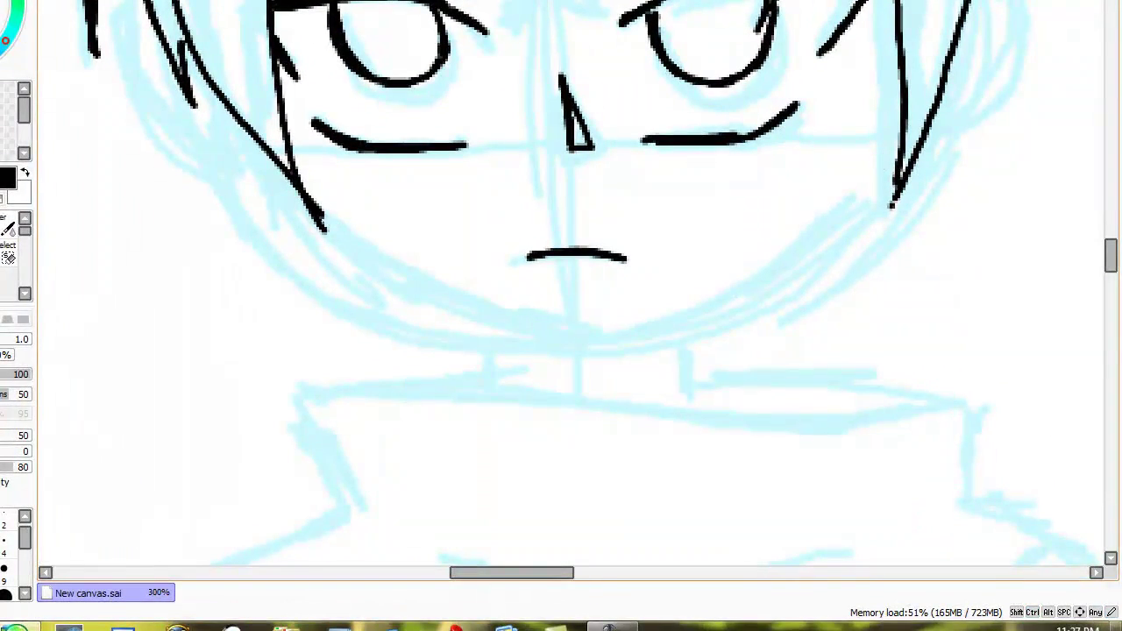
drag(306, 211, 605, 339)
key(ctrl+z)
mouse_move(247, 143)
mouse_down()
mouse_move(392, 271)
mouse_move(596, 348)
mouse_move(711, 308)
mouse_move(896, 170)
mouse_up()
drag(846, 219, 714, 306)
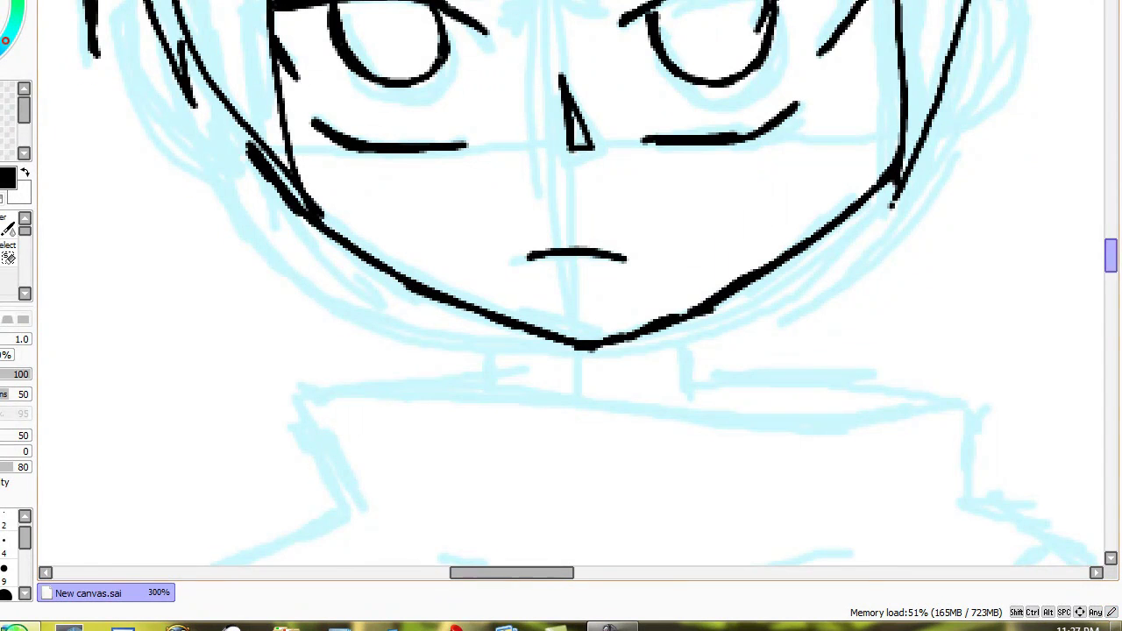
Ink both ears beside the hair, including their inner fold lines.
drag(1110, 255, 1110, 243)
mouse_move(141, 190)
mouse_down()
mouse_move(164, 329)
mouse_move(247, 351)
mouse_up()
drag(116, 225, 211, 356)
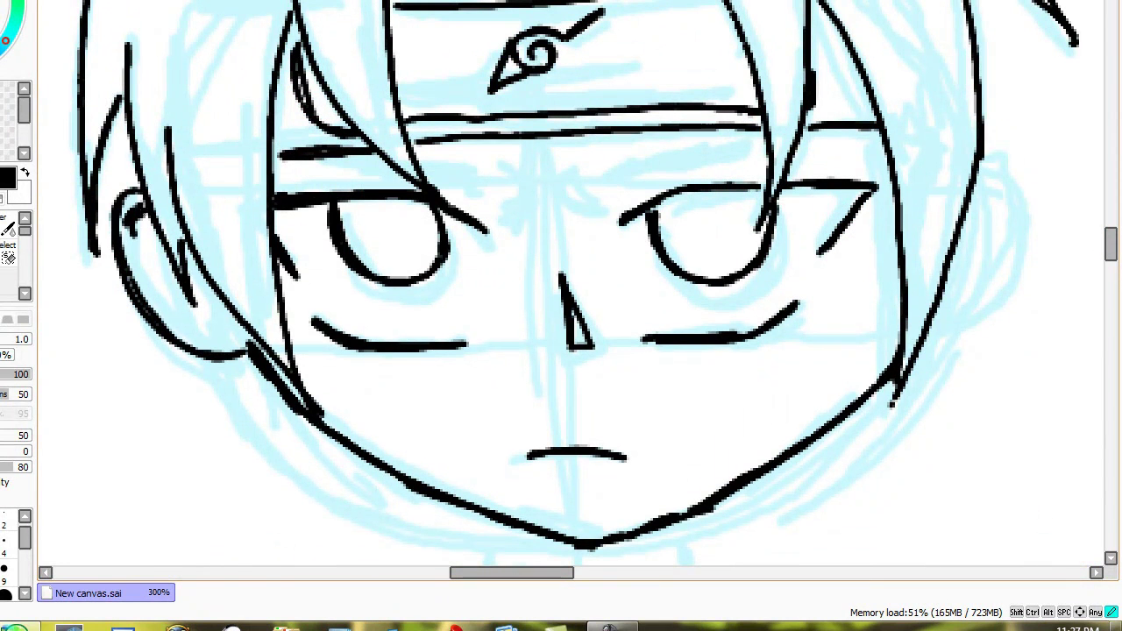
drag(193, 270, 188, 328)
drag(515, 573, 547, 572)
mouse_move(675, 328)
mouse_down()
mouse_move(699, 312)
mouse_move(719, 155)
mouse_move(677, 326)
mouse_up()
drag(704, 219, 691, 260)
drag(544, 573, 509, 573)
drag(185, 236, 196, 276)
Ink the two neck lines and the wide high collar with its front, back and side edges.
drag(1111, 245, 1111, 252)
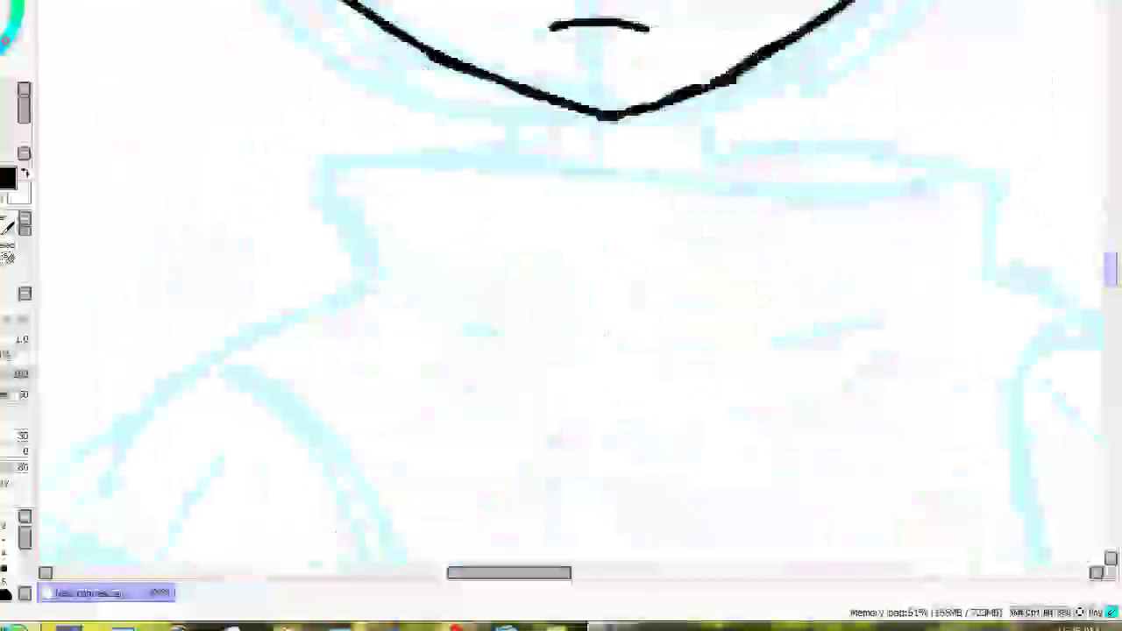
scroll(561, 289, down, 3)
drag(709, 179, 716, 263)
drag(326, 256, 962, 256)
mouse_move(717, 235)
mouse_down()
mouse_move(802, 251)
mouse_move(997, 249)
mouse_up()
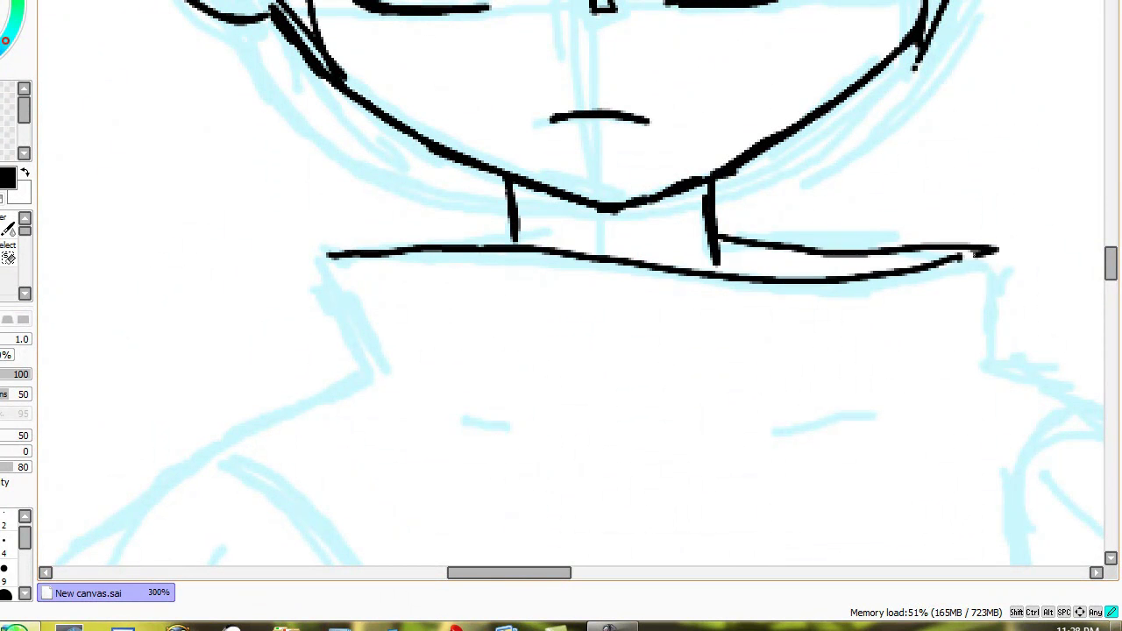
drag(516, 230, 400, 250)
drag(317, 256, 369, 376)
drag(999, 247, 980, 367)
Ink the left shoulder line and the short sleeve with its curved, folded hem.
scroll(561, 289, up, 6)
drag(1111, 239, 1111, 276)
drag(509, 572, 484, 573)
click(667, 242)
key(ctrl+z)
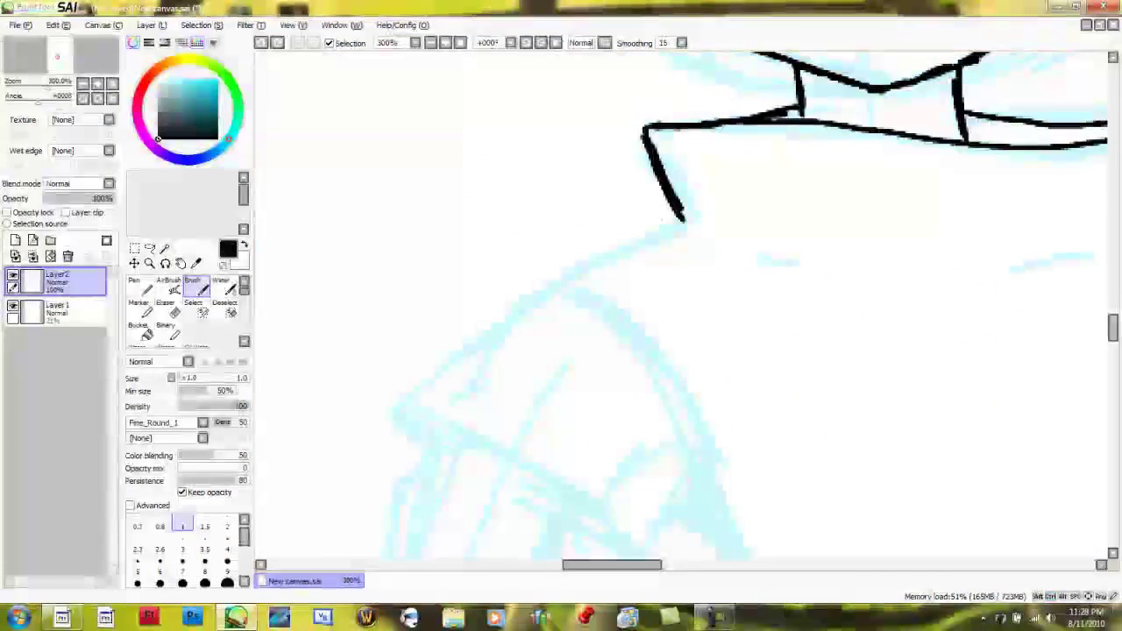
mouse_move(682, 219)
mouse_down()
mouse_move(565, 275)
mouse_move(413, 433)
mouse_up()
scroll(1016, 330, down, 3)
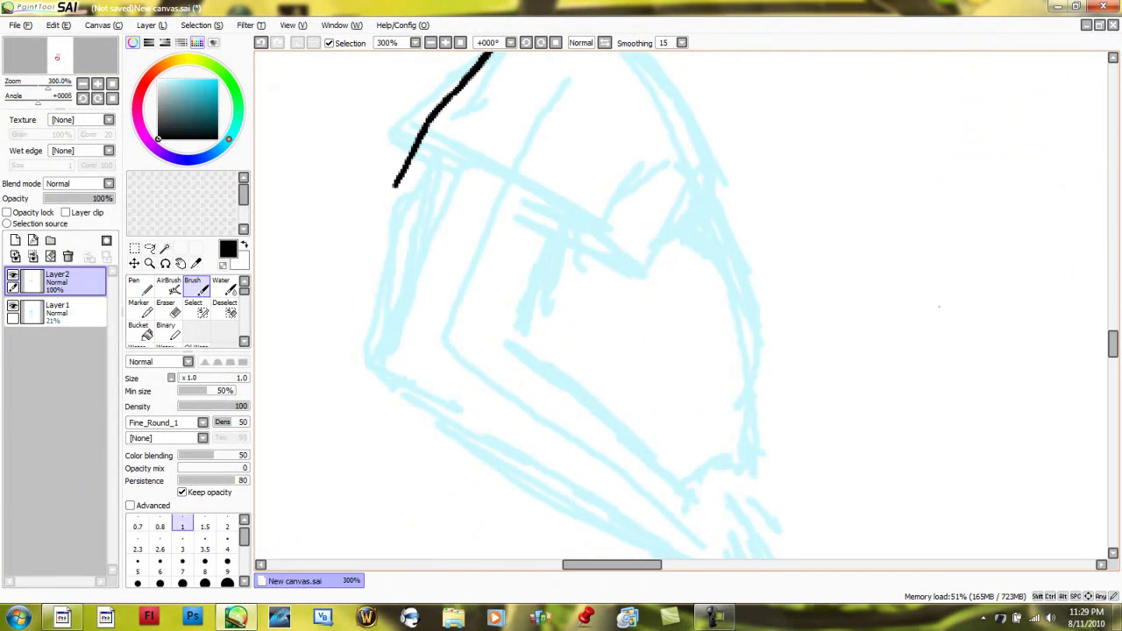
drag(668, 246, 635, 305)
mouse_move(402, 184)
mouse_down()
mouse_move(577, 241)
mouse_move(631, 289)
mouse_up()
mouse_move(519, 216)
mouse_down()
mouse_move(410, 185)
mouse_move(631, 303)
mouse_move(396, 186)
mouse_move(444, 211)
mouse_up()
Ink the bent left arm from the sleeve past the elbow to the wrist, and the outer edge of the hand.
scroll(683, 307, down, 3)
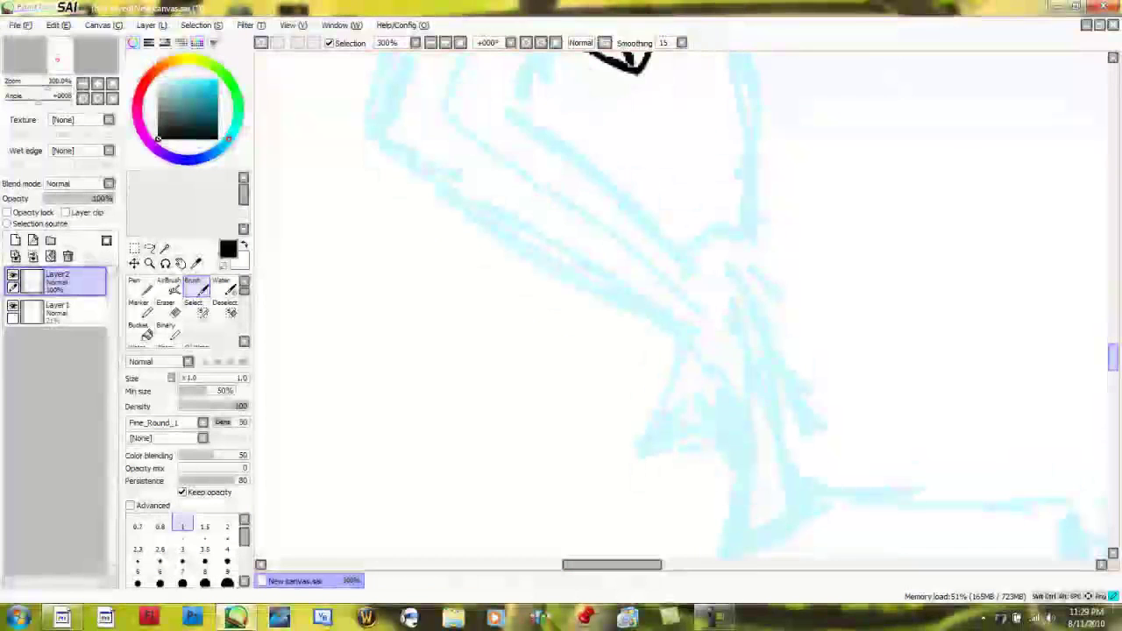
drag(673, 326, 773, 461)
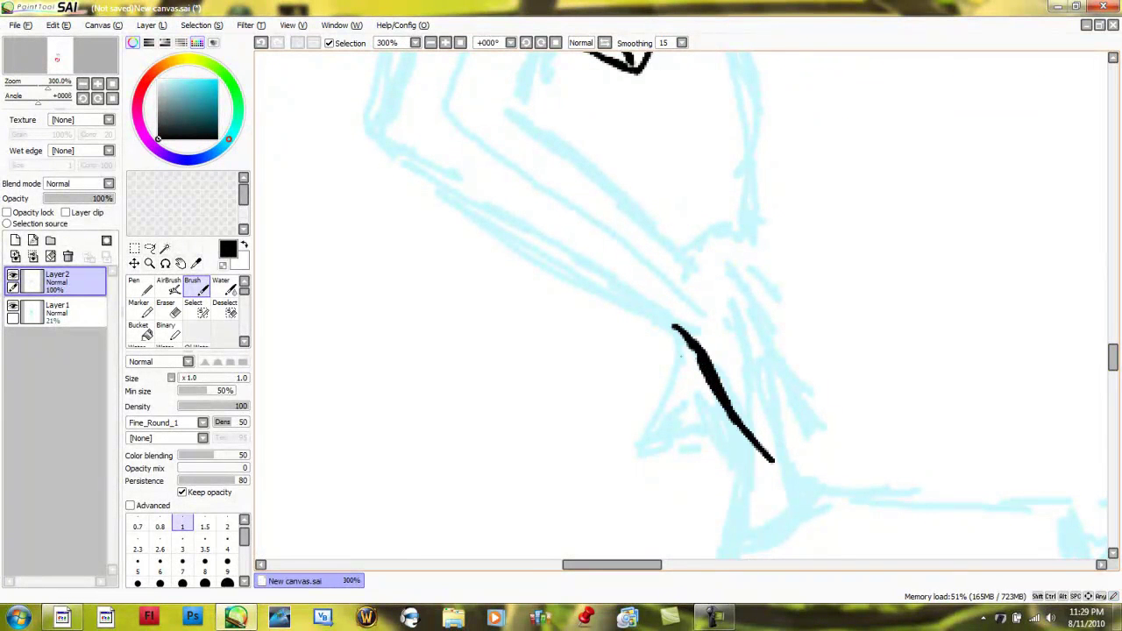
scroll(683, 306, up, 3)
drag(561, 247, 524, 340)
drag(439, 197, 383, 352)
click(537, 355)
drag(522, 342, 686, 484)
drag(394, 379, 445, 423)
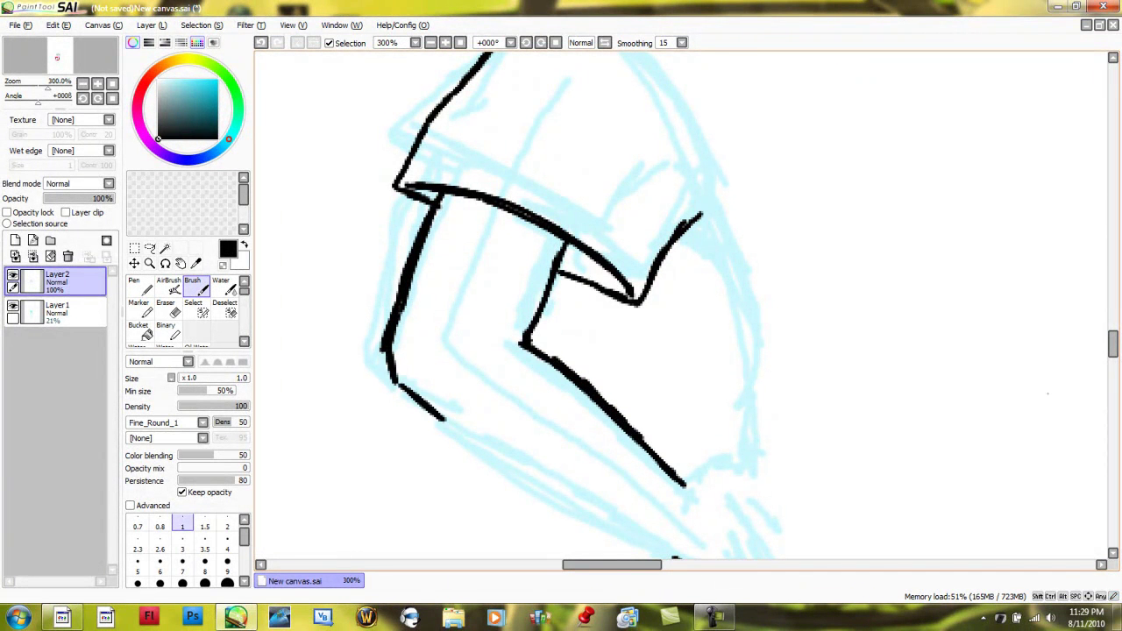
drag(1114, 343, 1113, 361)
drag(446, 116, 598, 216)
drag(594, 212, 679, 256)
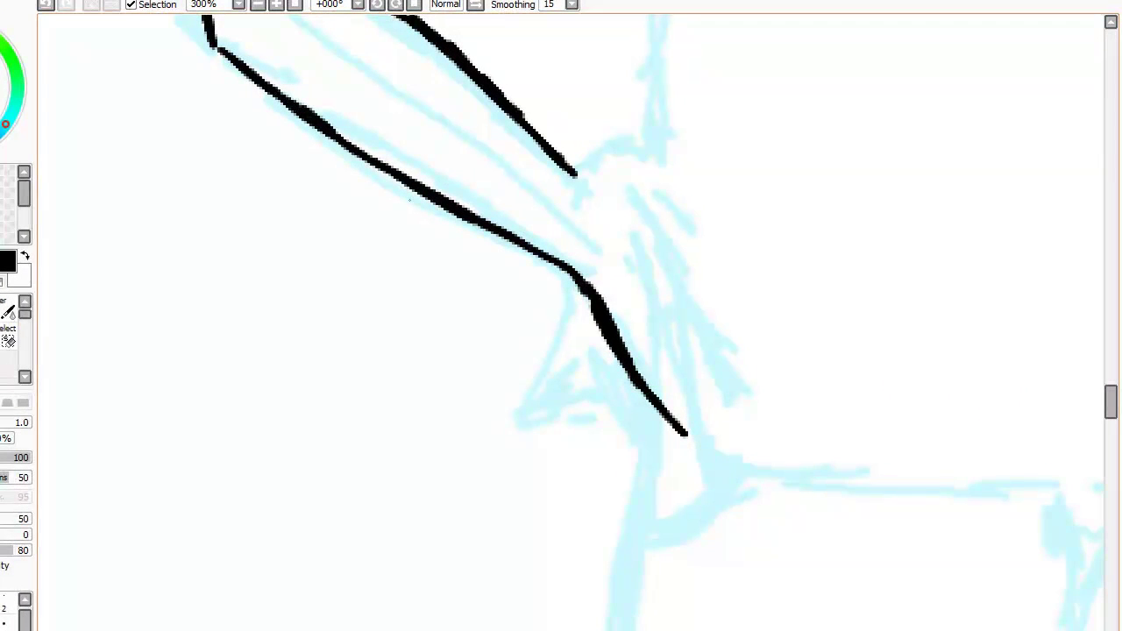
Ink the knuckle lines of the left hand on the hip and a small V-shaped shirt crease beside it.
mouse_move(590, 146)
mouse_down()
mouse_move(639, 151)
mouse_move(652, 212)
mouse_up()
key(ctrl+z)
drag(647, 172, 700, 235)
drag(688, 190, 700, 235)
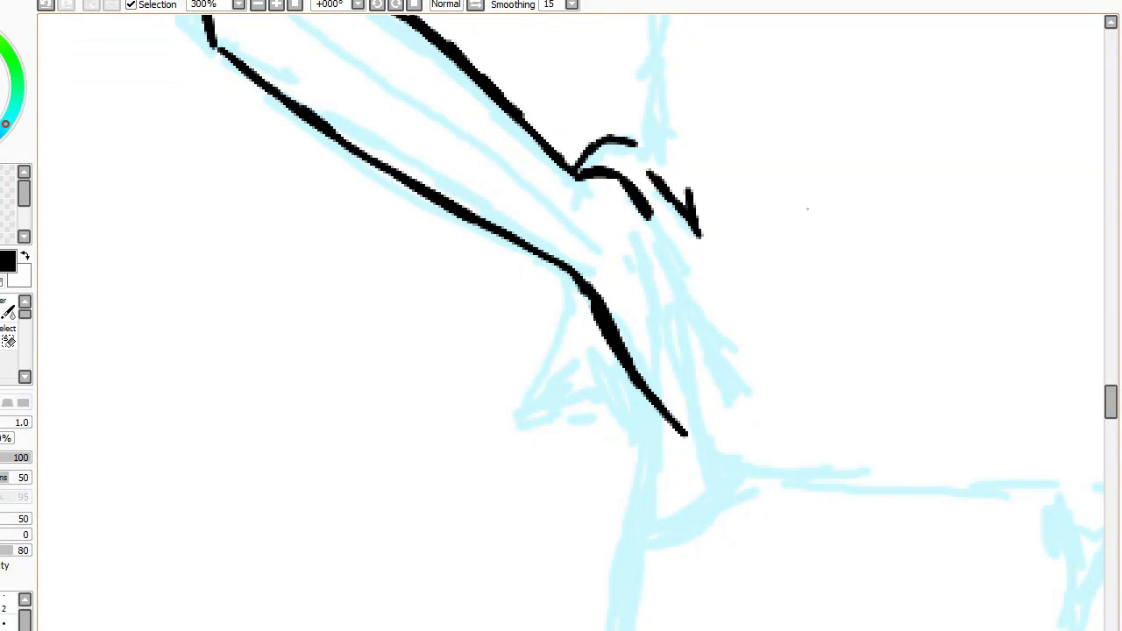
Ink the front edge of the left hand, a short shirt crease branching from it, and the start of the shirt hem.
scroll(561, 316, down, 3)
drag(657, 126, 697, 353)
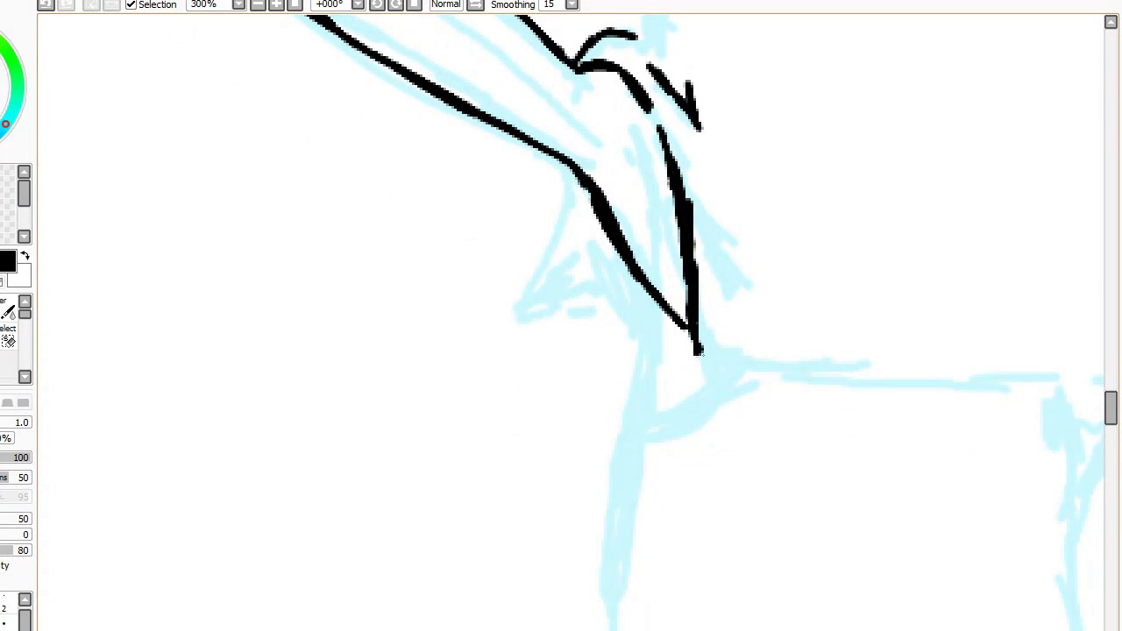
key(ctrl+z)
mouse_move(663, 132)
mouse_down()
mouse_move(677, 188)
mouse_move(738, 272)
mouse_up()
mouse_move(690, 225)
mouse_down()
mouse_move(684, 308)
mouse_move(774, 368)
mouse_up()
Ink the pointed flap of cloth sticking out behind the left wrist, with its fold and lower edge.
mouse_move(570, 165)
mouse_down()
mouse_move(561, 227)
mouse_move(514, 312)
mouse_up()
drag(583, 205, 563, 247)
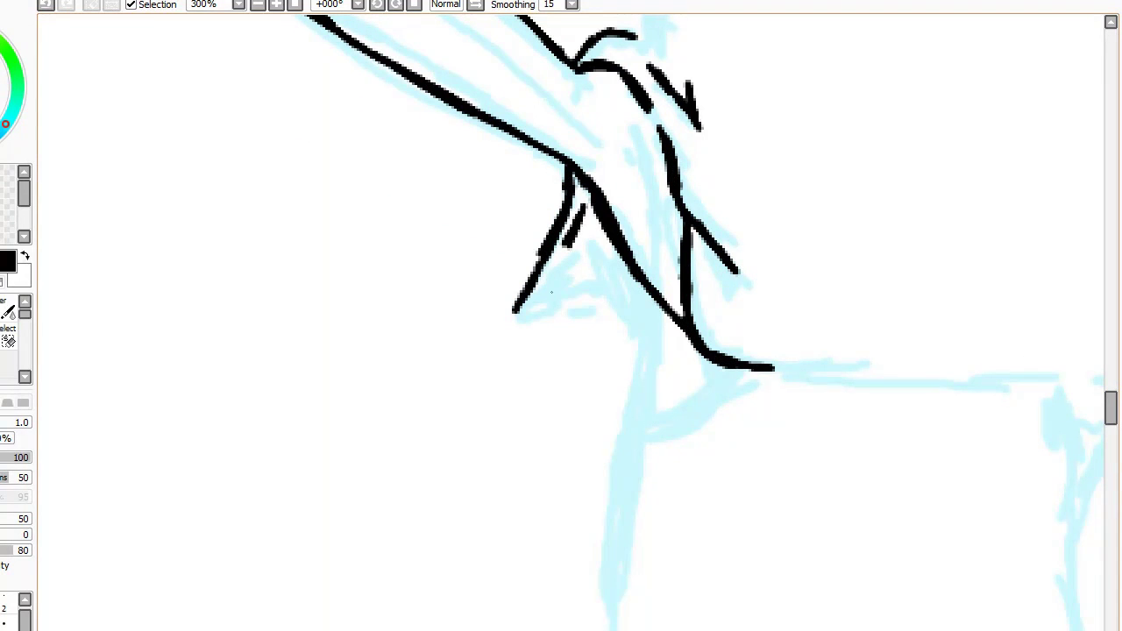
mouse_move(548, 308)
mouse_down()
mouse_move(598, 291)
mouse_move(646, 299)
mouse_move(658, 389)
mouse_move(736, 399)
mouse_up()
scroll(652, 307, down, 4)
scroll(652, 315, up, 5)
drag(644, 448, 633, 552)
key(ctrl+z)
key(ctrl+z)
key(ctrl+z)
key(ctrl+z)
key(ctrl+z)
key(ctrl+y)
Ink the outer edge of the left shorts leg, the curved pocket below the hem, and the diagonal fold lower down.
drag(651, 332, 637, 489)
drag(653, 447, 749, 402)
scroll(676, 219, down, 5)
mouse_move(638, 194)
mouse_down()
mouse_move(701, 409)
mouse_move(736, 449)
mouse_up()
drag(638, 351, 656, 463)
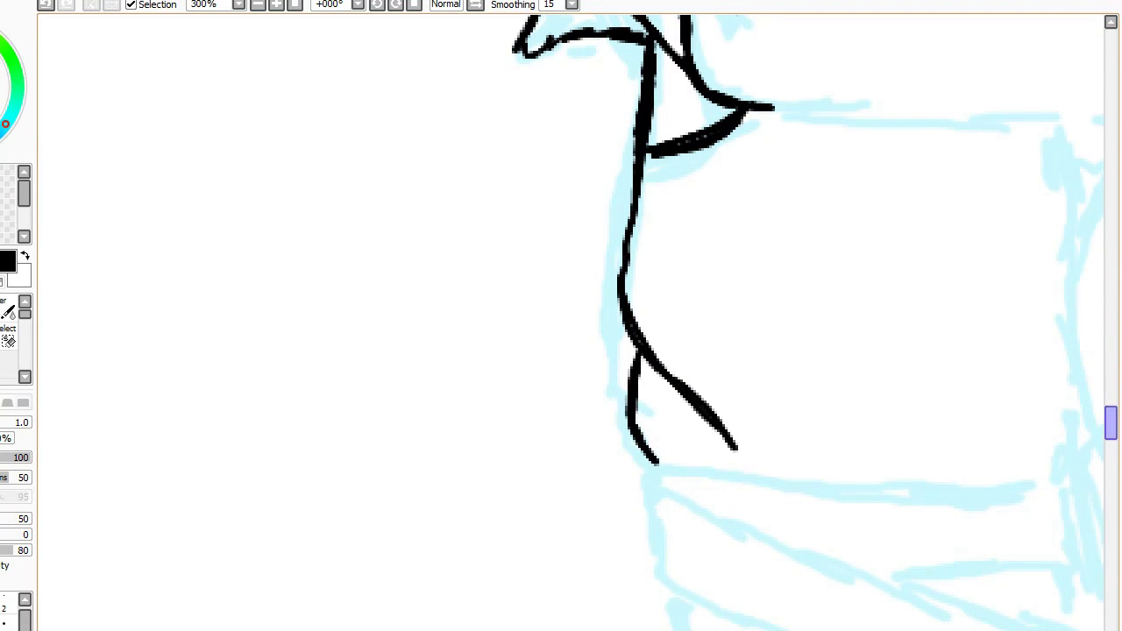
Ink the left edge and the upper diagonal strip of the bandage around the left leg.
scroll(627, 304, down, 3)
mouse_move(653, 268)
mouse_down()
mouse_move(662, 349)
mouse_move(761, 428)
mouse_up()
drag(653, 277, 791, 354)
scroll(570, 324, right, 3)
drag(438, 342, 722, 438)
mouse_move(415, 423)
mouse_down()
mouse_move(535, 470)
mouse_move(740, 517)
mouse_up()
drag(431, 435, 587, 493)
Ink the inner edges and the horizontal top lines of the left leg's bandage wraps.
drag(721, 438, 750, 516)
drag(708, 439, 746, 516)
drag(719, 379, 719, 428)
mouse_move(513, 368)
mouse_down()
mouse_move(605, 372)
mouse_move(724, 419)
mouse_move(573, 365)
mouse_up()
mouse_move(712, 375)
mouse_down()
mouse_move(717, 304)
mouse_move(639, 300)
mouse_up()
drag(318, 267, 719, 288)
drag(510, 247, 558, 239)
Ink the lower diagonal bandage strip and the flared cuff beneath it, with its side and bottom edges.
drag(341, 422, 540, 482)
drag(345, 458, 442, 475)
key(ctrl+z)
key(ctrl+z)
key(ctrl+z)
mouse_move(331, 403)
mouse_down()
mouse_move(345, 459)
mouse_move(340, 443)
mouse_up()
mouse_move(330, 386)
mouse_down()
mouse_move(375, 453)
mouse_move(526, 478)
mouse_up()
mouse_move(360, 445)
mouse_down()
mouse_move(532, 480)
mouse_move(307, 529)
mouse_up()
scroll(561, 325, down, 3)
drag(747, 227, 780, 267)
mouse_move(305, 249)
mouse_down()
mouse_move(778, 269)
mouse_move(319, 255)
mouse_move(736, 282)
mouse_up()
mouse_move(719, 85)
mouse_down()
mouse_move(483, 513)
mouse_move(481, 589)
mouse_up()
drag(481, 147, 492, 219)
mouse_move(496, 185)
mouse_down()
mouse_move(500, 423)
mouse_move(488, 505)
mouse_up()
drag(505, 325, 500, 471)
key(ctrl+z)
key(ctrl+z)
key(ctrl+z)
key(ctrl+z)
Ink the inner edge of the left shorts leg down to the bandage, with its folds and a small crease mark.
mouse_move(484, 157)
mouse_down()
mouse_move(503, 326)
mouse_move(455, 364)
mouse_up()
drag(488, 207, 441, 381)
drag(478, 333, 444, 437)
drag(478, 397, 492, 461)
key(ctrl+z)
key(ctrl+z)
drag(476, 345, 480, 496)
drag(424, 414, 449, 422)
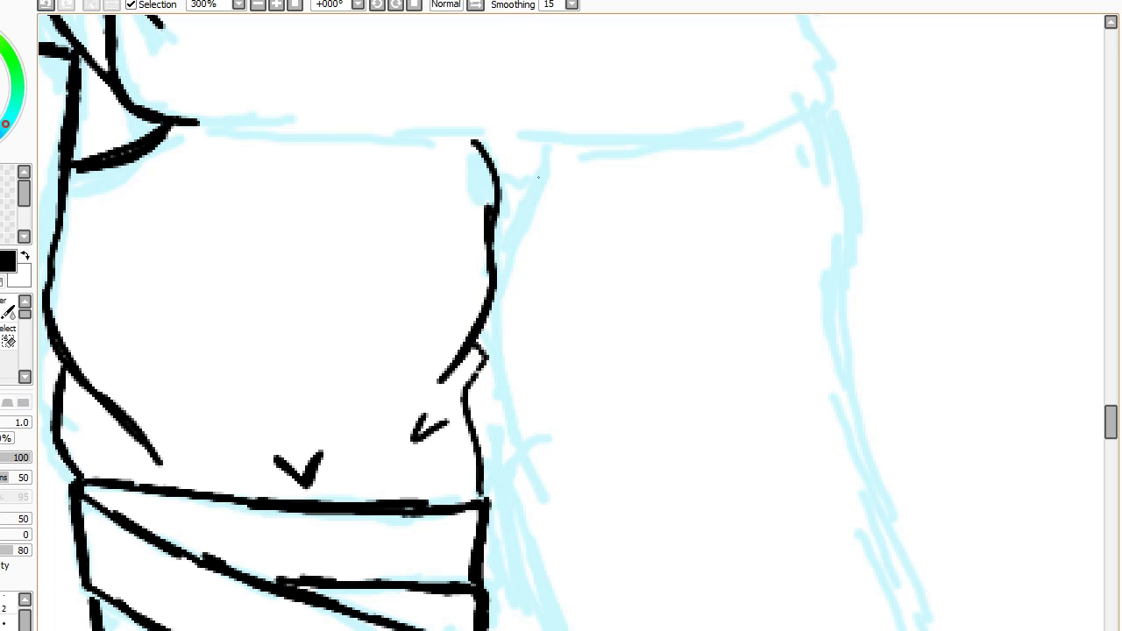
Ink the crotch fold, then the outer side and bottom hem of the right shorts leg.
drag(547, 152, 514, 249)
drag(550, 188, 493, 275)
mouse_move(827, 124)
mouse_down()
mouse_move(839, 254)
mouse_move(830, 346)
mouse_move(817, 48)
mouse_move(932, 406)
mouse_up()
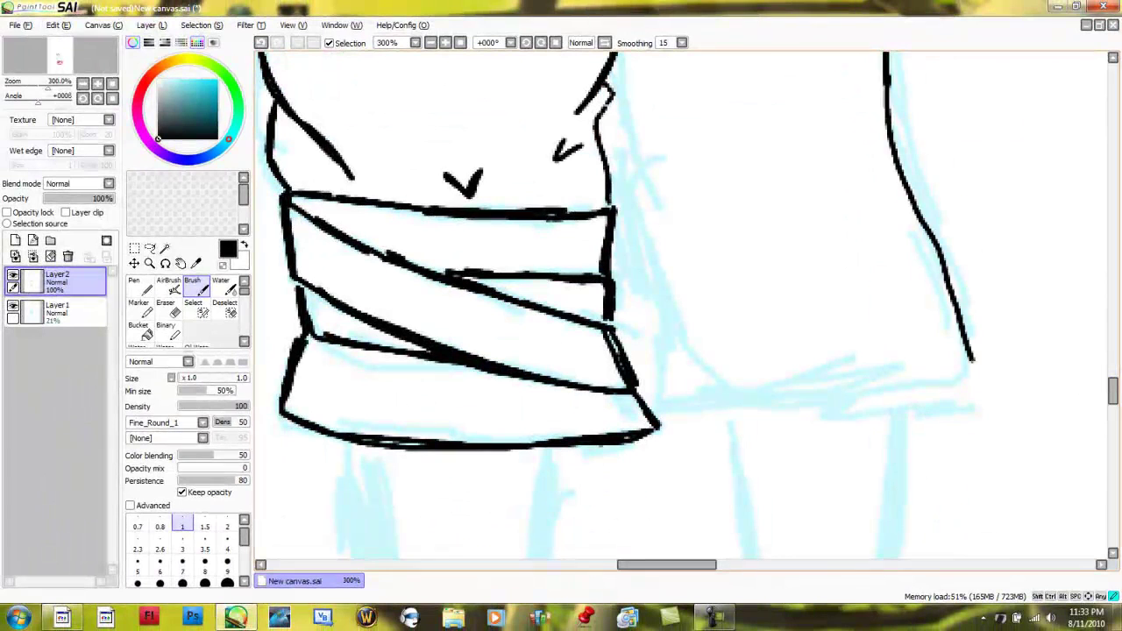
drag(943, 254, 984, 384)
drag(889, 103, 947, 258)
mouse_move(656, 424)
mouse_down()
mouse_move(817, 419)
mouse_move(982, 384)
mouse_up()
mouse_move(982, 384)
mouse_down()
mouse_move(841, 418)
mouse_move(650, 410)
mouse_up()
Ink the left sleeve's armhole seam from the shoulder to the underarm and start the torso side below it.
mouse_move(1113, 391)
mouse_down()
mouse_move(1114, 334)
mouse_move(1113, 350)
mouse_up()
drag(666, 565, 622, 565)
drag(1000, 338, 1040, 329)
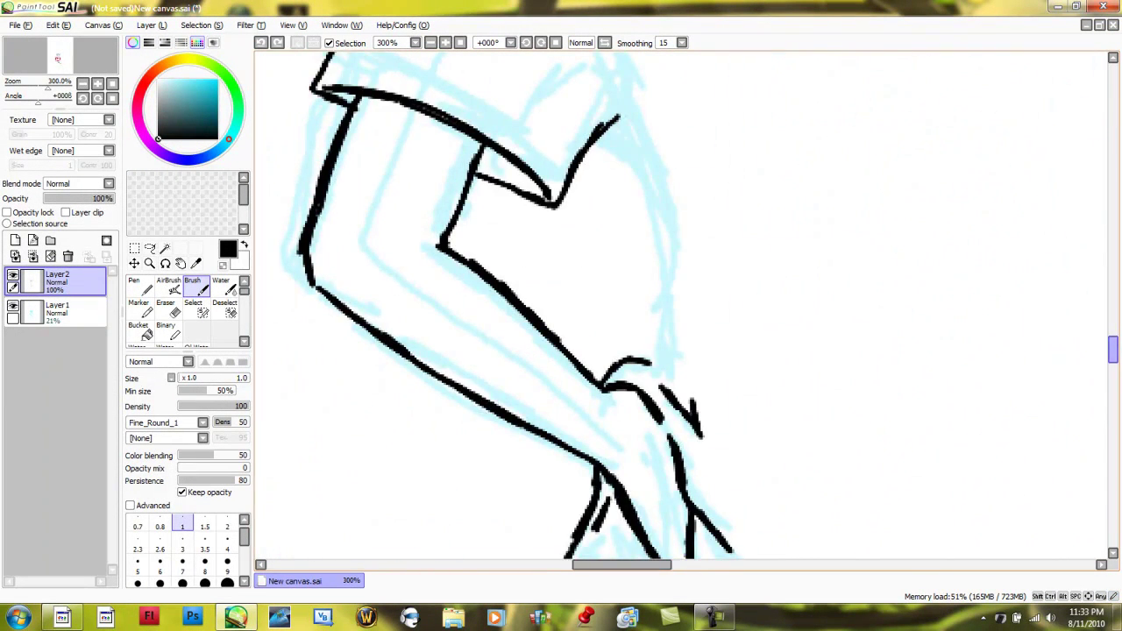
drag(1114, 350, 1113, 333)
mouse_move(477, 210)
mouse_down()
mouse_move(611, 339)
mouse_move(537, 254)
mouse_move(563, 277)
mouse_up()
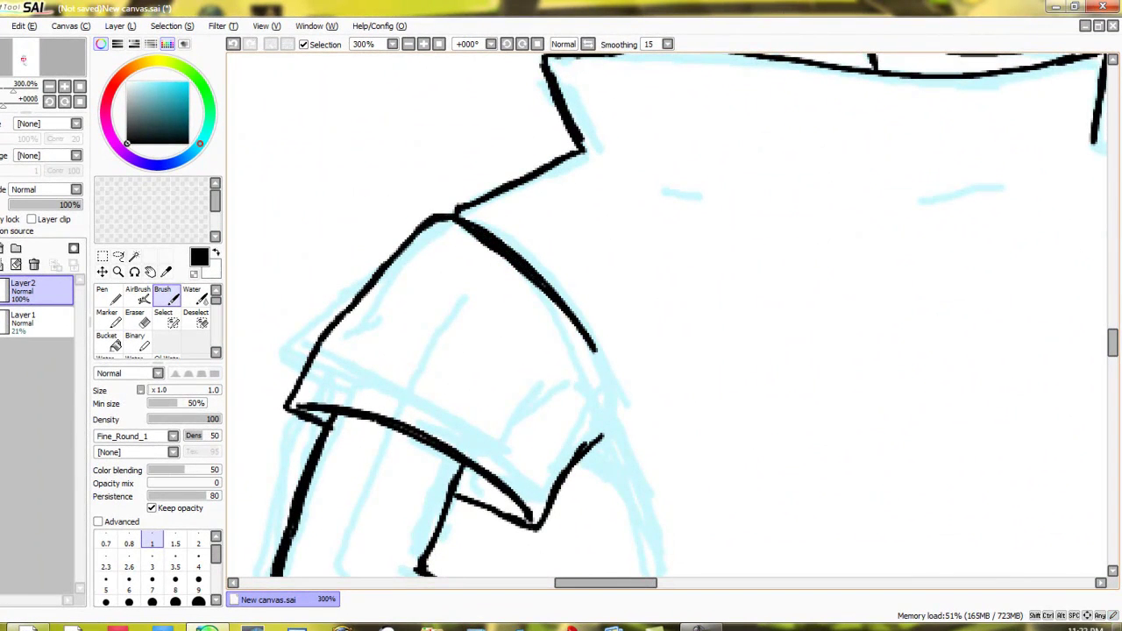
mouse_move(595, 349)
mouse_down()
mouse_move(613, 437)
mouse_move(601, 442)
mouse_up()
drag(593, 451, 633, 504)
Ink the torso side just above the left hand and diagonal crease marks across the shirt's waist.
drag(1113, 342, 1114, 358)
drag(636, 273, 750, 436)
drag(659, 338, 648, 391)
drag(772, 478, 790, 491)
Ink the right shoulder line from the collar and the start of the right armhole seam.
drag(606, 583, 628, 583)
drag(1113, 358, 1114, 335)
drag(628, 583, 668, 583)
drag(580, 270, 662, 299)
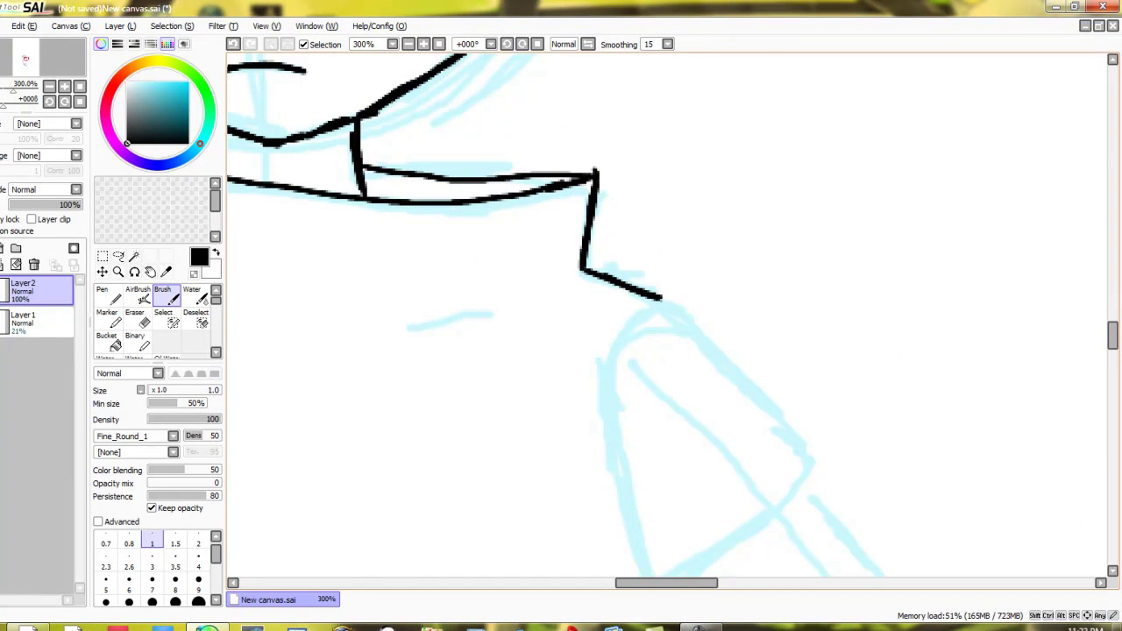
mouse_move(610, 331)
mouse_down()
mouse_move(629, 483)
mouse_move(601, 377)
mouse_up()
Ink the right side of the torso down to the waist and the shirt's bottom hem across the hips.
mouse_move(1113, 335)
mouse_down()
mouse_move(1114, 369)
mouse_move(1114, 359)
mouse_up()
drag(623, 67, 681, 360)
drag(629, 79, 640, 104)
drag(1113, 359, 1113, 370)
drag(680, 158, 770, 485)
drag(739, 326, 754, 445)
scroll(666, 316, left, 3)
mouse_move(350, 483)
mouse_down()
mouse_move(693, 507)
mouse_move(900, 482)
mouse_up()
Ink the right sleeve's outer edge, its lower hem, and the curve joining the armhole seam to the shoulder.
drag(1113, 370, 1114, 346)
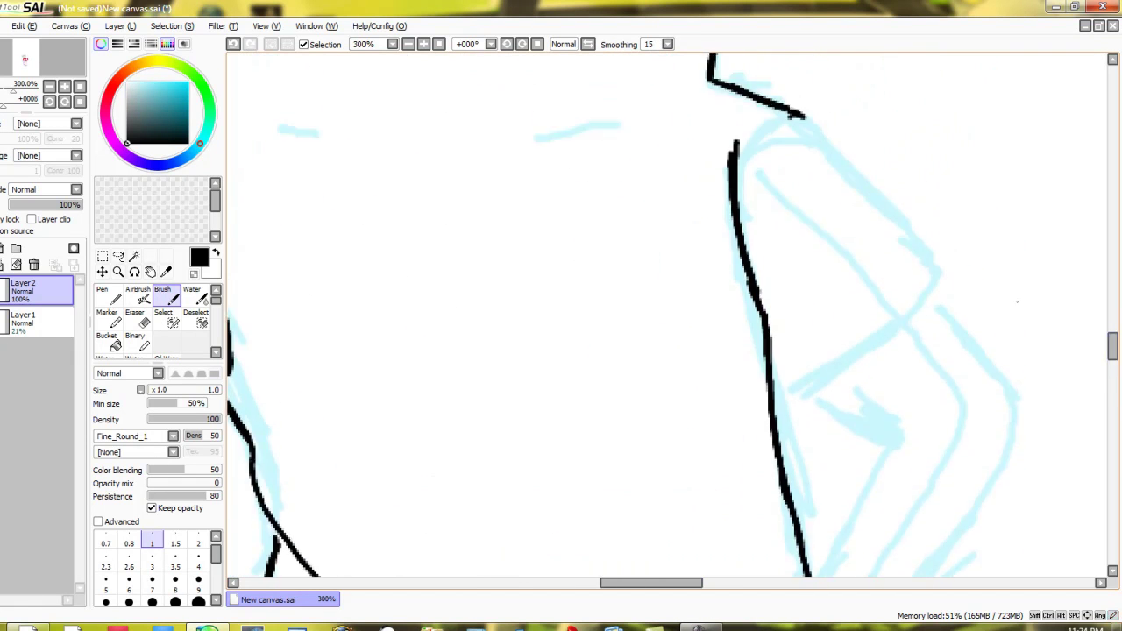
mouse_move(805, 120)
mouse_down()
mouse_move(935, 263)
mouse_move(901, 233)
mouse_up()
drag(780, 397, 933, 265)
drag(738, 193, 812, 123)
Ink the bent right arm from the sleeve around the elbow to the hip, with its inner and outer edges.
scroll(666, 316, down, 5)
mouse_move(837, 236)
mouse_down()
mouse_move(898, 285)
mouse_move(809, 390)
mouse_up()
key(ctrl+z)
key(ctrl+z)
drag(839, 237, 903, 288)
mouse_move(931, 145)
mouse_down()
mouse_move(1016, 240)
mouse_move(1017, 259)
mouse_up()
drag(881, 313, 816, 447)
mouse_move(1017, 283)
mouse_down()
mouse_move(859, 517)
mouse_move(1001, 300)
mouse_up()
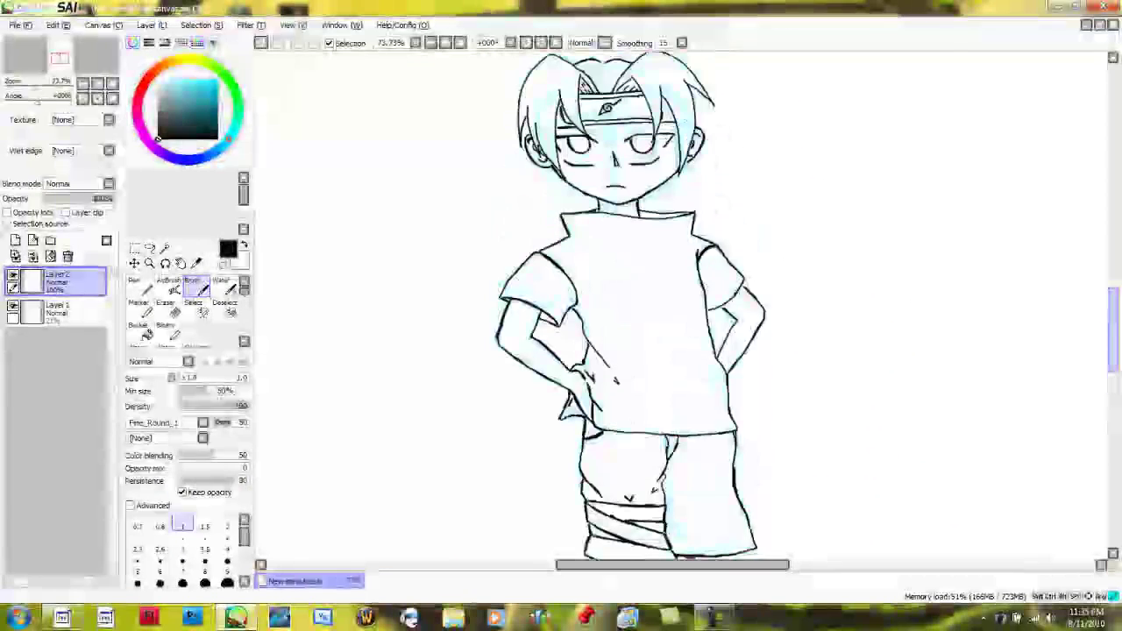
Erase the diagonal crease marks on the shirt near the left waist and return to the Brush.
drag(711, 380, 719, 391)
click(169, 330)
click(168, 309)
click(227, 486)
drag(617, 382, 611, 375)
key(b)
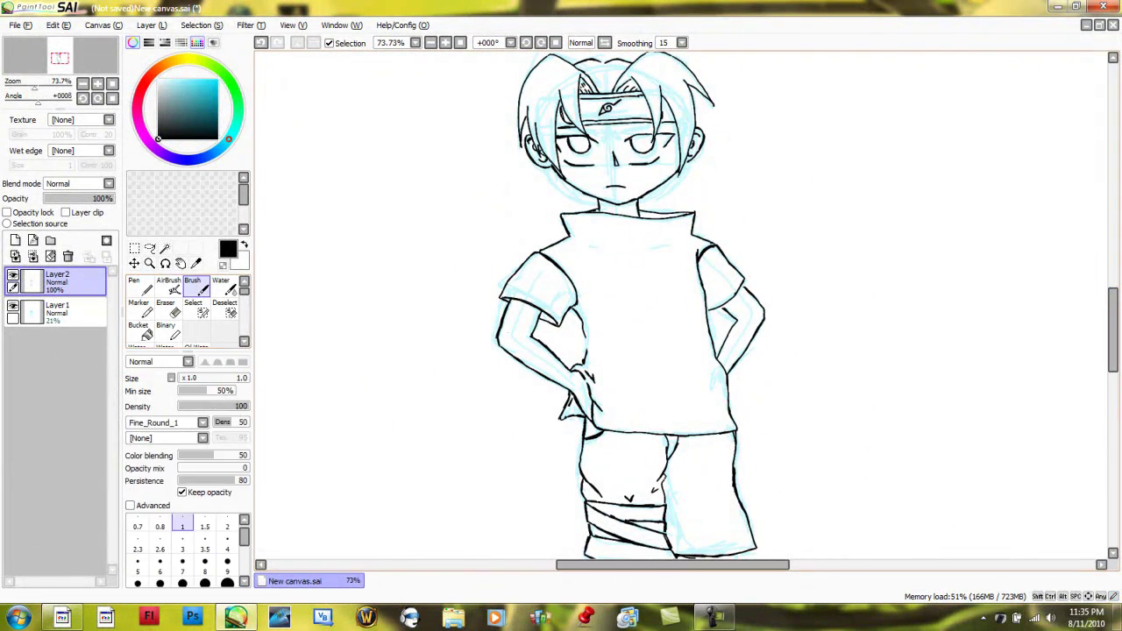
Close the gap in the torso's side line between the left sleeve and the left hand.
drag(585, 337, 587, 352)
key(ctrl+z)
scroll(582, 349, up, 4)
drag(598, 298, 606, 316)
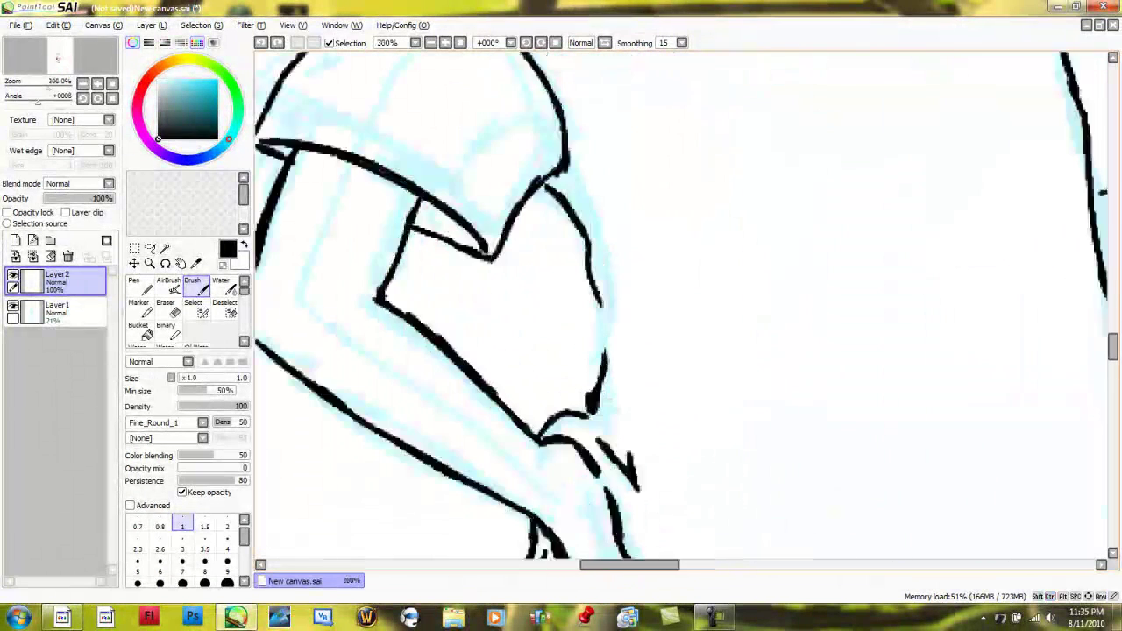
key(ctrl+minus)
key(ctrl+minus)
key(ctrl+minus)
key(ctrl+minus)
key(ctrl+minus)
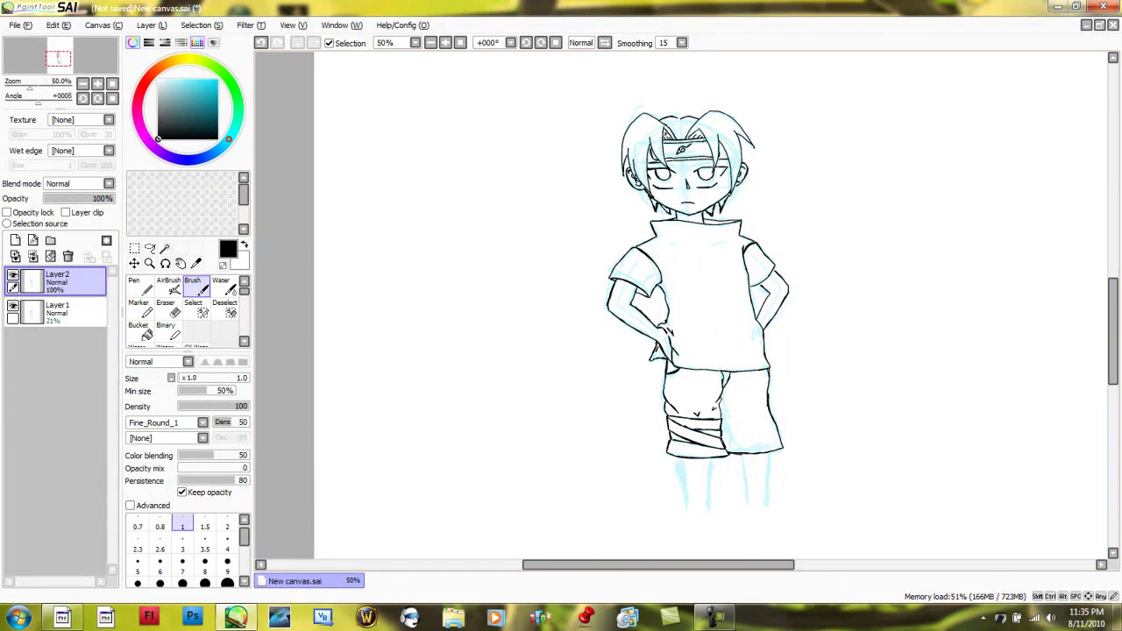
Ink the two edges of the left lower leg below the bandaged cuff.
drag(1114, 307, 1114, 315)
scroll(1092, 316, up, 2)
drag(780, 565, 720, 565)
drag(1114, 377, 1113, 401)
scroll(1111, 401, up, 1)
drag(724, 565, 688, 566)
drag(431, 318, 452, 463)
key(ctrl+z)
key(ctrl+z)
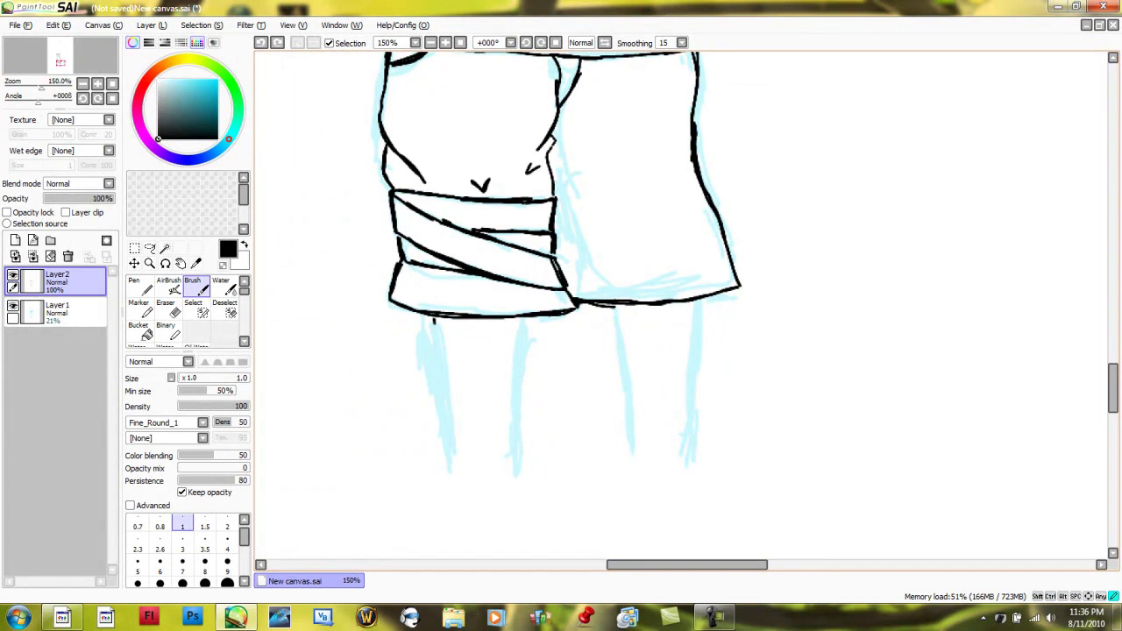
drag(520, 362, 519, 454)
key(ctrl+z)
drag(515, 317, 520, 455)
Ink the two edges of the right lower leg below the shorts hem.
drag(614, 344, 624, 456)
key(ctrl+z)
drag(603, 307, 636, 447)
drag(679, 304, 689, 456)
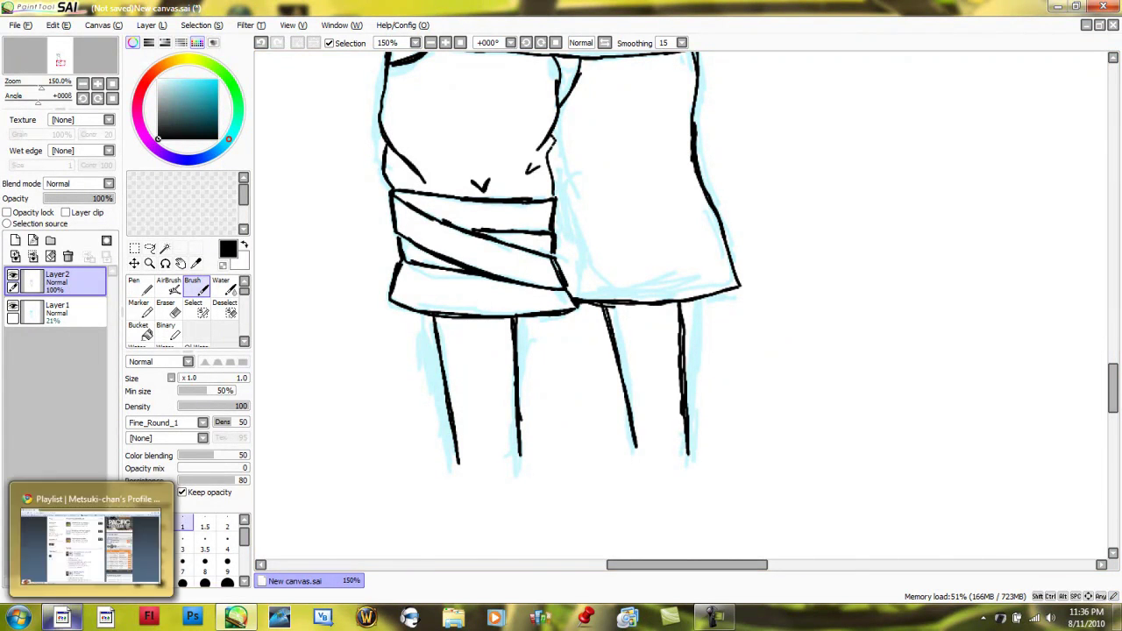
Switch to Chrome and search the web for "naruto" in a new tab, reloading the results page.
click(62, 617)
click(734, 456)
text(naruto)
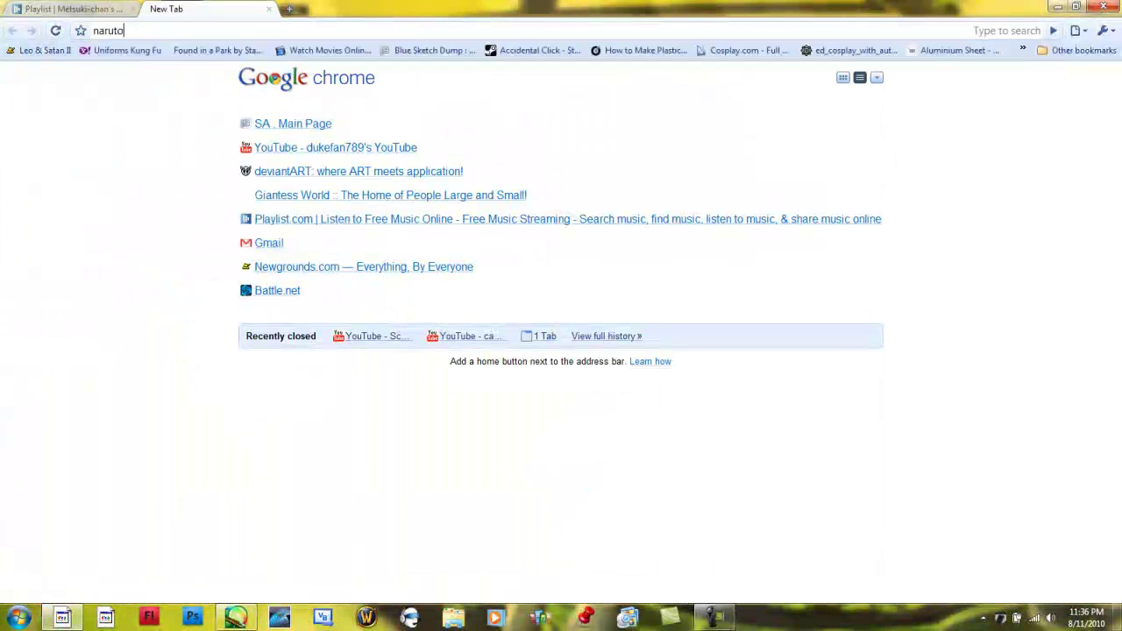
key(Return)
click(78, 9)
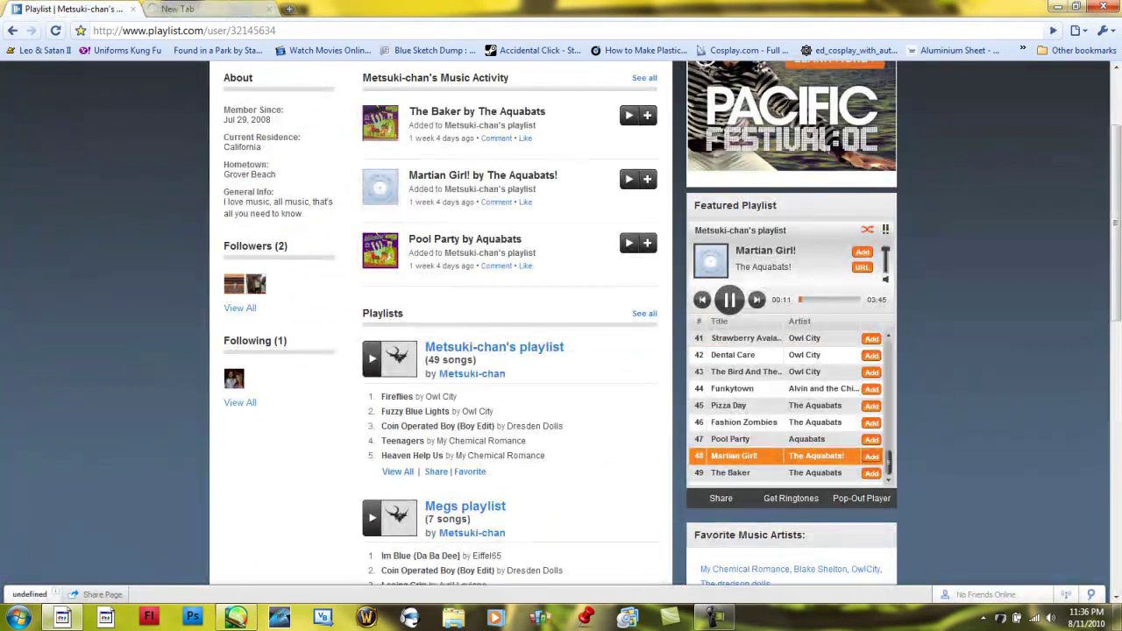
key(ctrl+Tab)
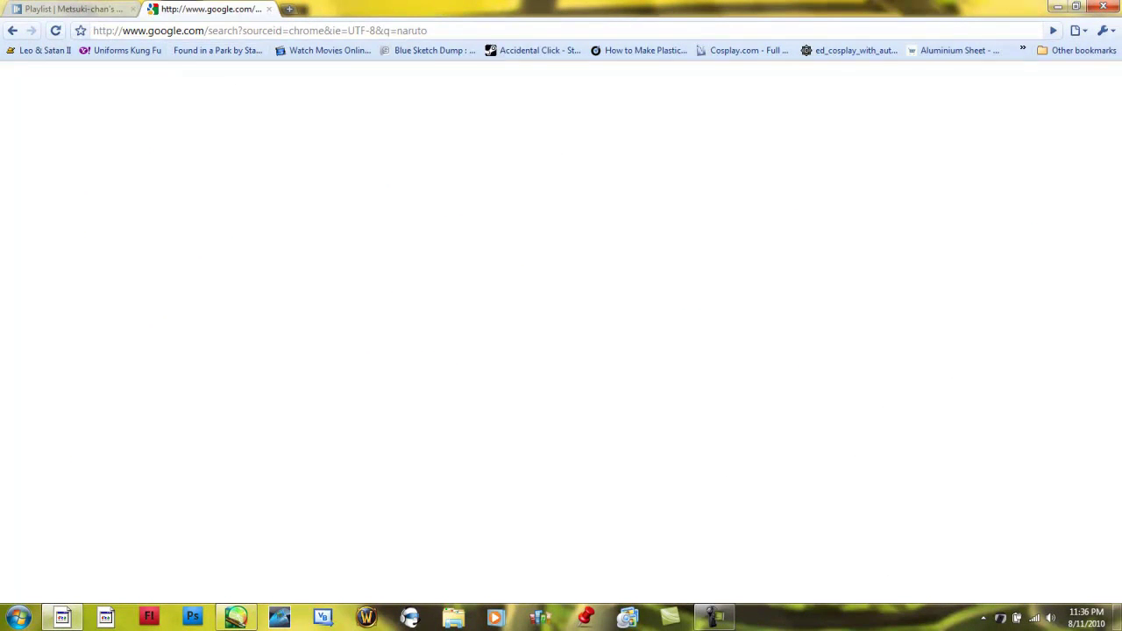
click(56, 30)
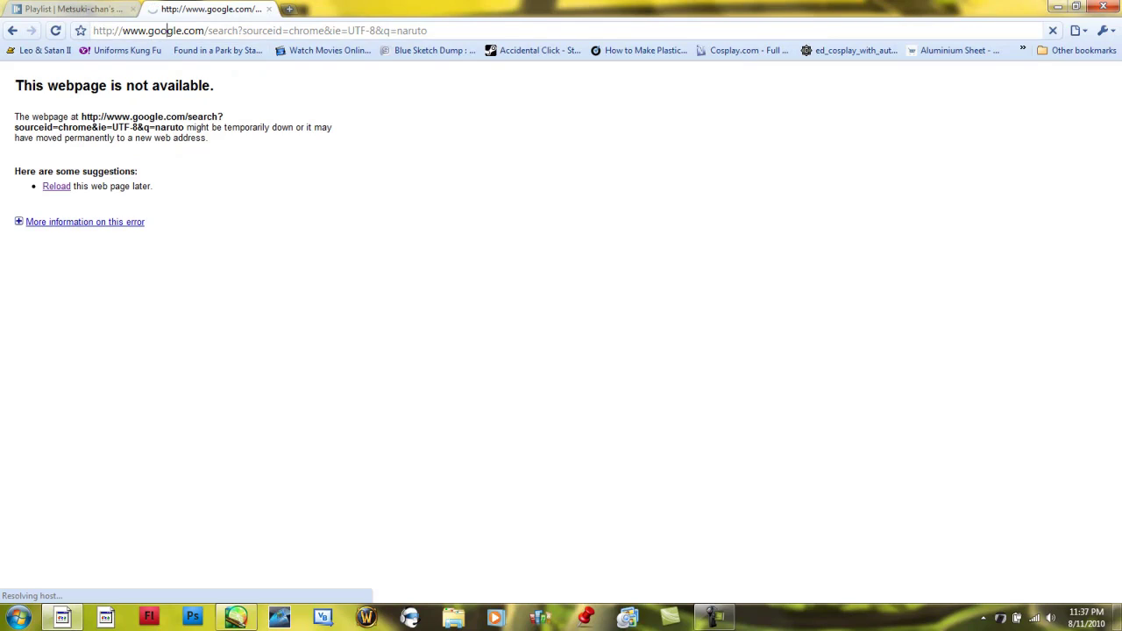
key(alt+Tab)
key(alt+Tab)
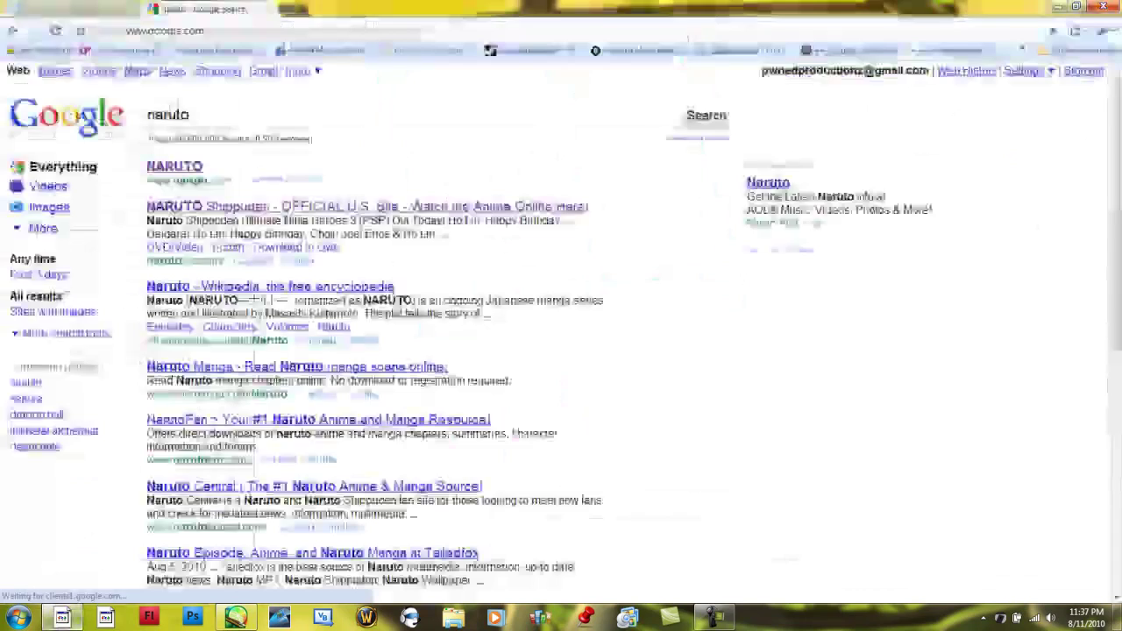
Search Google Images for "naruto shoes" and preview one of the shoe pictures.
click(56, 71)
click(272, 113)
text(sho)
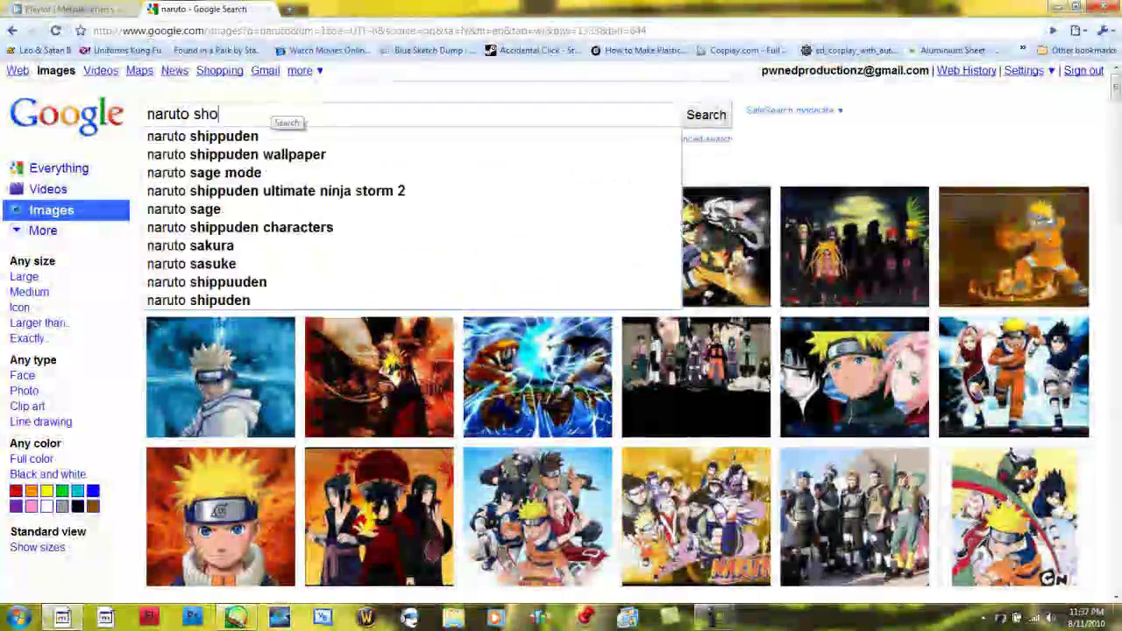
text(es)
key(Return)
mouse_move(885, 430)
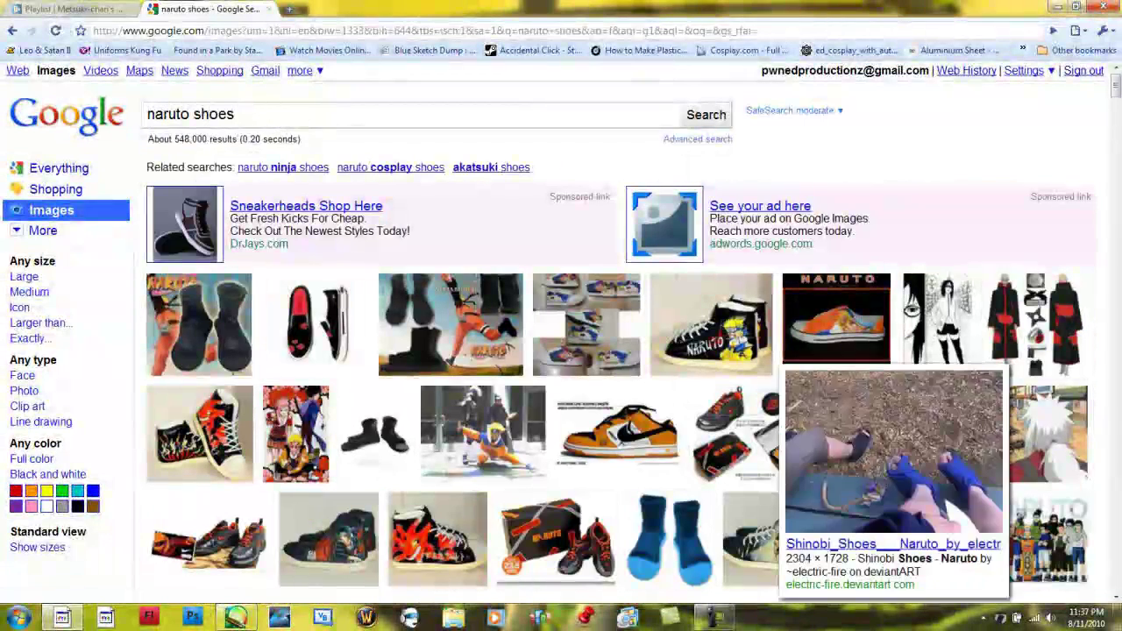
Search Google Images for "sasuke".
key(ctrl+a)
text(sasuke)
key(Return)
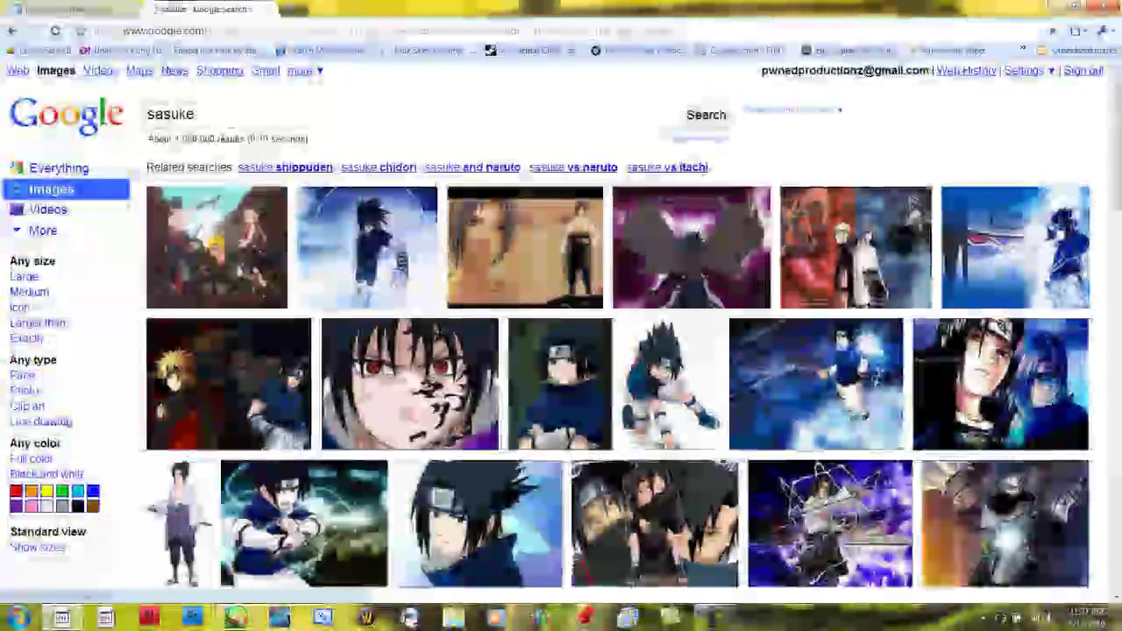
Open the full-size picture of the crouching Sasuke to study the sandals, and return to the PaintTool SAI canvas.
click(670, 384)
click(916, 148)
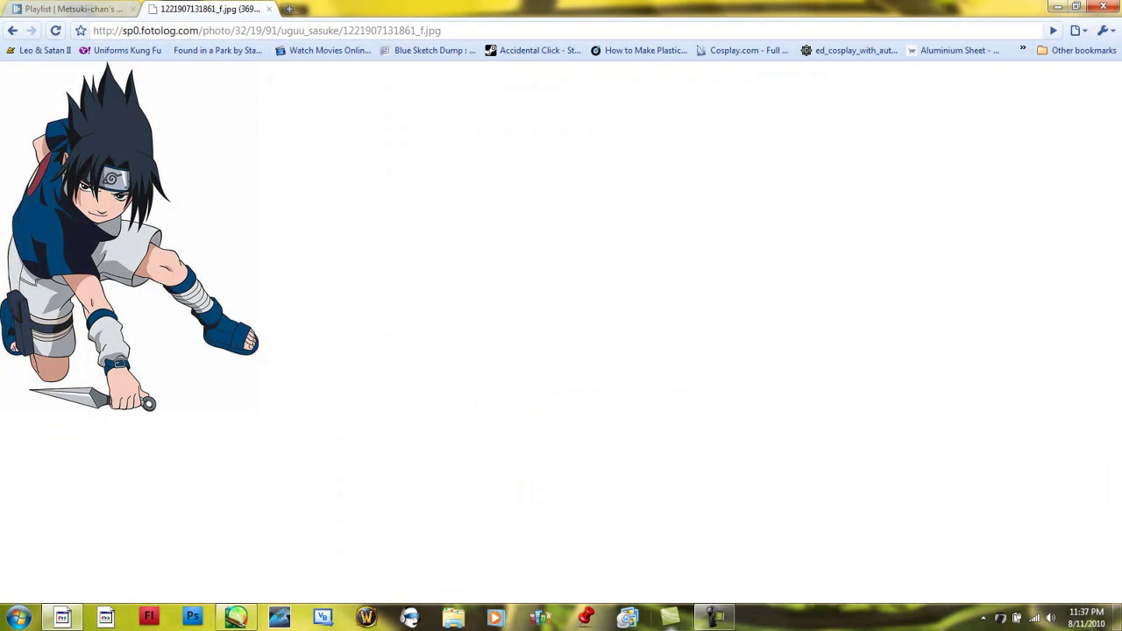
click(236, 618)
Try inking sandal cuffs around the ankles at the lower ends of both legs.
mouse_move(454, 462)
mouse_down()
mouse_move(524, 458)
mouse_move(457, 491)
mouse_up()
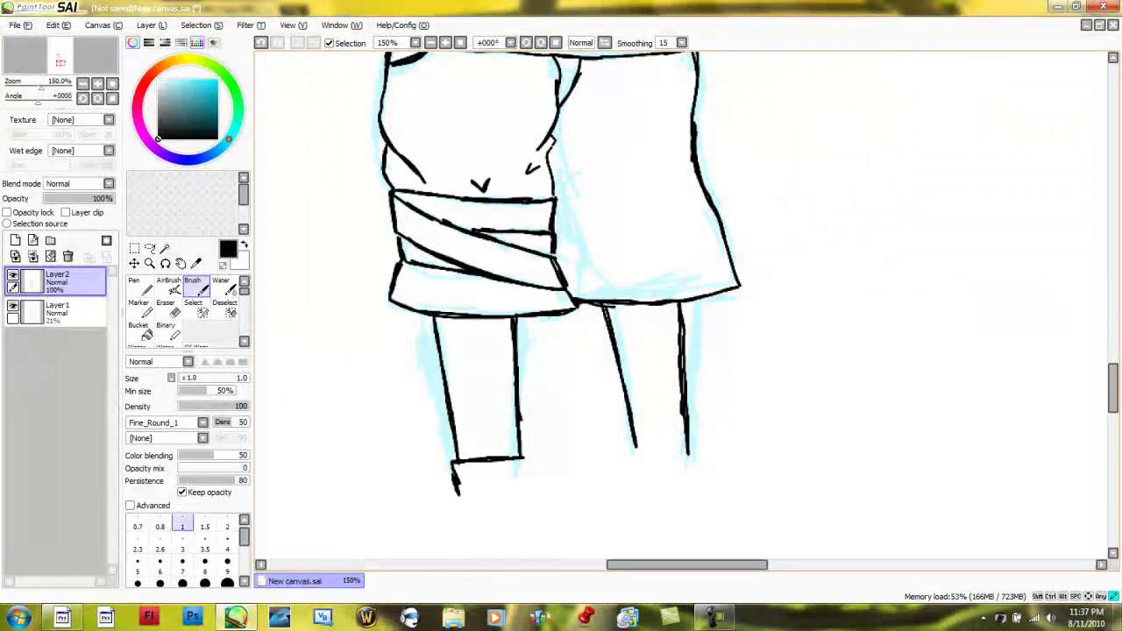
drag(633, 450, 688, 455)
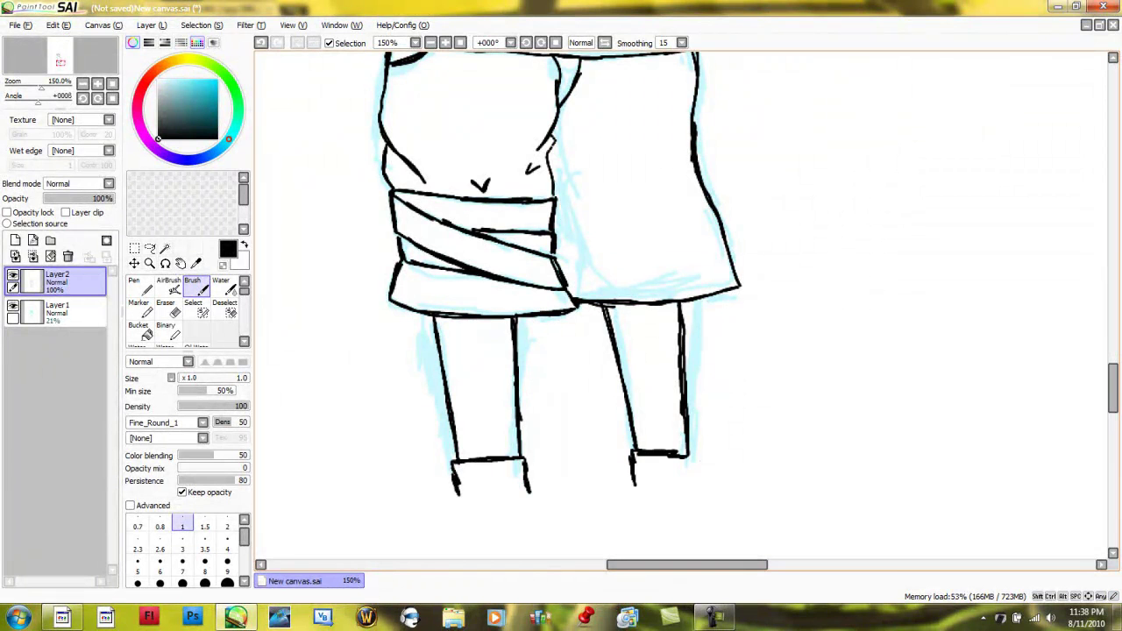
scroll(561, 307, down, 3)
key(alt+Tab)
key(alt+Tab)
drag(455, 343, 530, 347)
key(ctrl+z)
drag(455, 351, 530, 350)
drag(630, 341, 703, 343)
Try two curved sandal opening lines below the left cuff and undo them.
mouse_move(458, 399)
mouse_down()
mouse_move(546, 389)
mouse_move(517, 384)
mouse_up()
drag(457, 437, 553, 422)
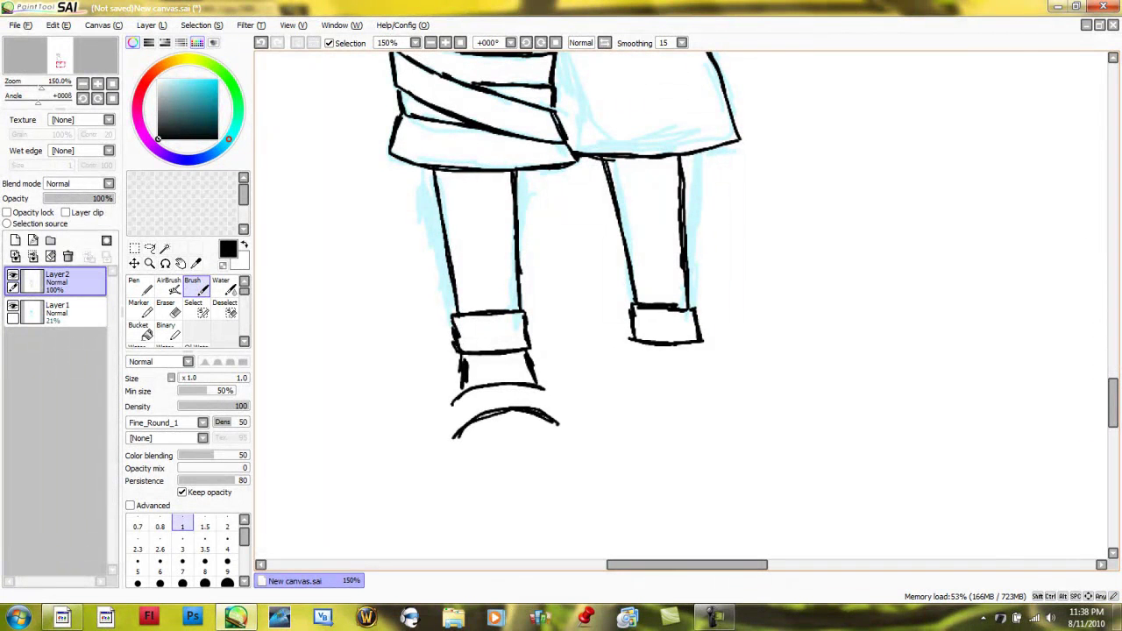
key(ctrl+z)
key(ctrl+z)
key(ctrl+z)
Try inking the left open-toed sandal with its sides, toes and sole, and undo the last strokes.
drag(461, 395, 454, 432)
mouse_move(553, 424)
mouse_down()
mouse_move(458, 434)
mouse_move(549, 426)
mouse_up()
drag(456, 440, 477, 451)
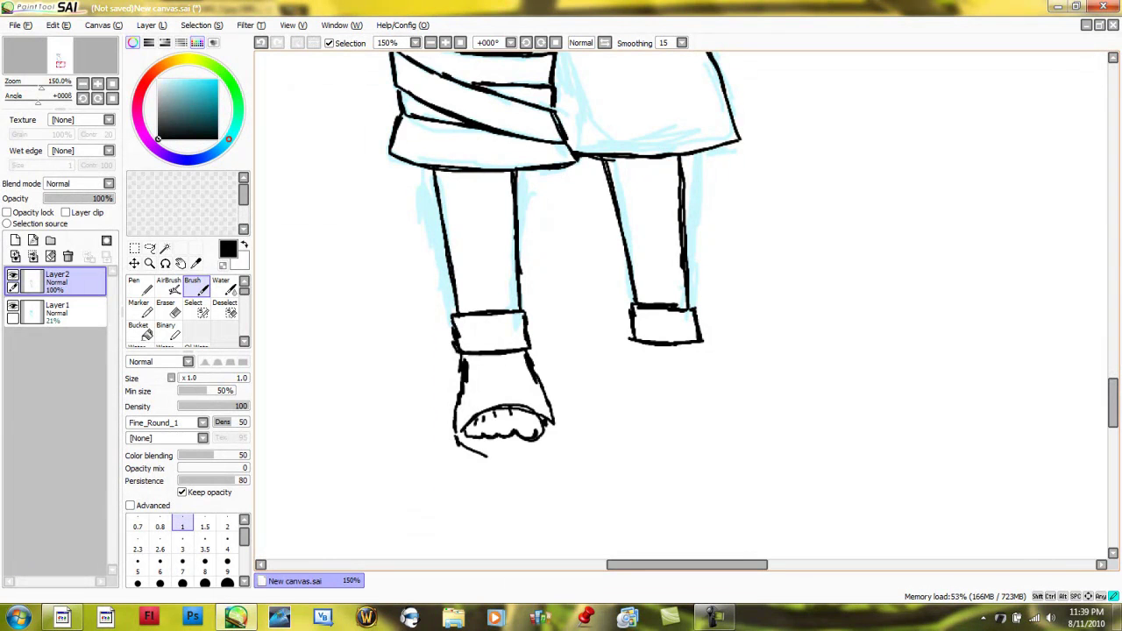
key(ctrl+z)
key(ctrl+z)
key(ctrl+z)
key(ctrl+z)
key(ctrl+z)
key(ctrl+z)
Retry the front edge of the left sandal, and undo all sandal and cuff strokes back to the plain lower legs.
mouse_move(457, 436)
mouse_down()
mouse_move(474, 450)
mouse_move(546, 426)
mouse_up()
key(ctrl+z)
key(ctrl+z)
key(ctrl+z)
key(ctrl+z)
key(ctrl+z)
key(ctrl+z)
key(ctrl+z)
key(ctrl+z)
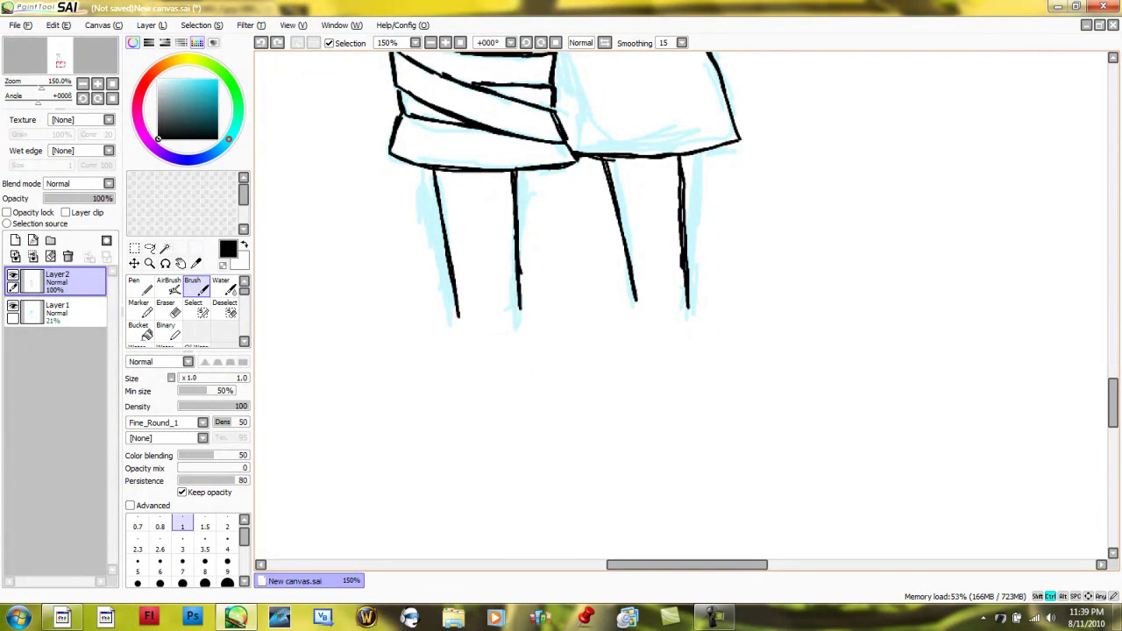
Ink the ankles and simple bare feet at the ends of both legs.
drag(523, 324, 526, 333)
mouse_move(458, 316)
mouse_down()
mouse_move(463, 355)
mouse_move(413, 406)
mouse_move(430, 458)
mouse_move(507, 411)
mouse_move(518, 299)
mouse_move(495, 430)
mouse_move(426, 399)
mouse_move(454, 350)
mouse_up()
mouse_move(631, 281)
mouse_down()
mouse_move(651, 367)
mouse_move(712, 434)
mouse_up()
drag(691, 282, 715, 365)
drag(706, 356, 780, 414)
drag(684, 419, 727, 446)
mouse_move(654, 383)
mouse_down()
mouse_move(753, 445)
mouse_move(776, 434)
mouse_up()
mouse_move(745, 444)
mouse_down()
mouse_move(783, 413)
mouse_move(728, 390)
mouse_up()
Try inking a narrow band across the forearm on the right and undo it.
scroll(681, 307, up, 9)
scroll(681, 307, down, 3)
drag(685, 270, 719, 287)
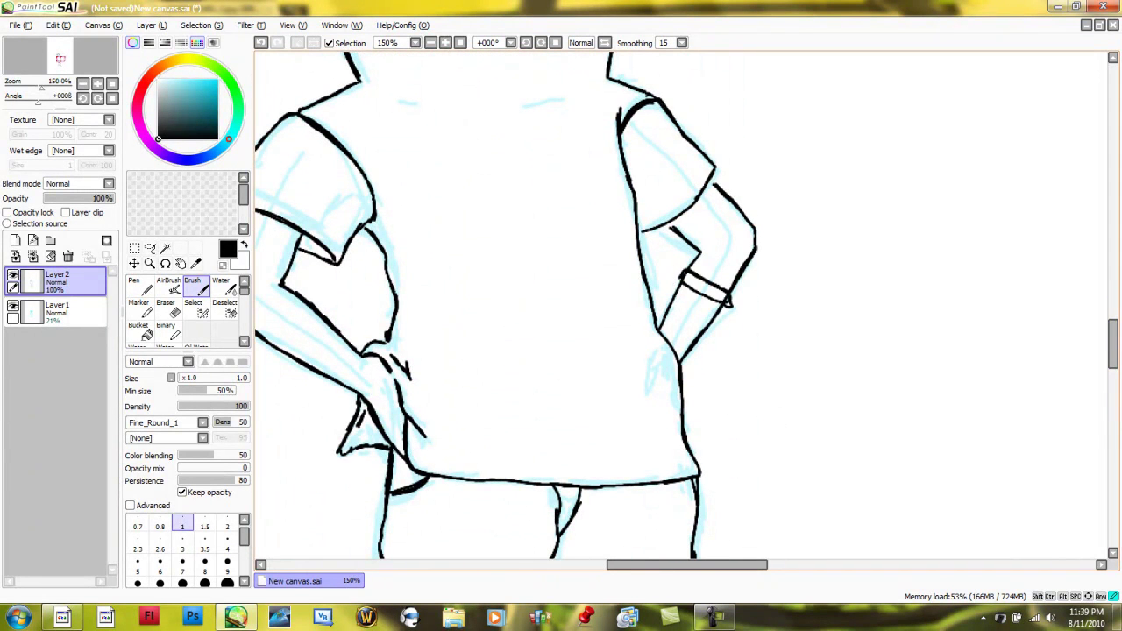
key(ctrl+z)
key(ctrl+z)
key(ctrl+z)
Try a slanted rectangular emphasis mark above the left of the head and undo it.
scroll(681, 307, up, 8)
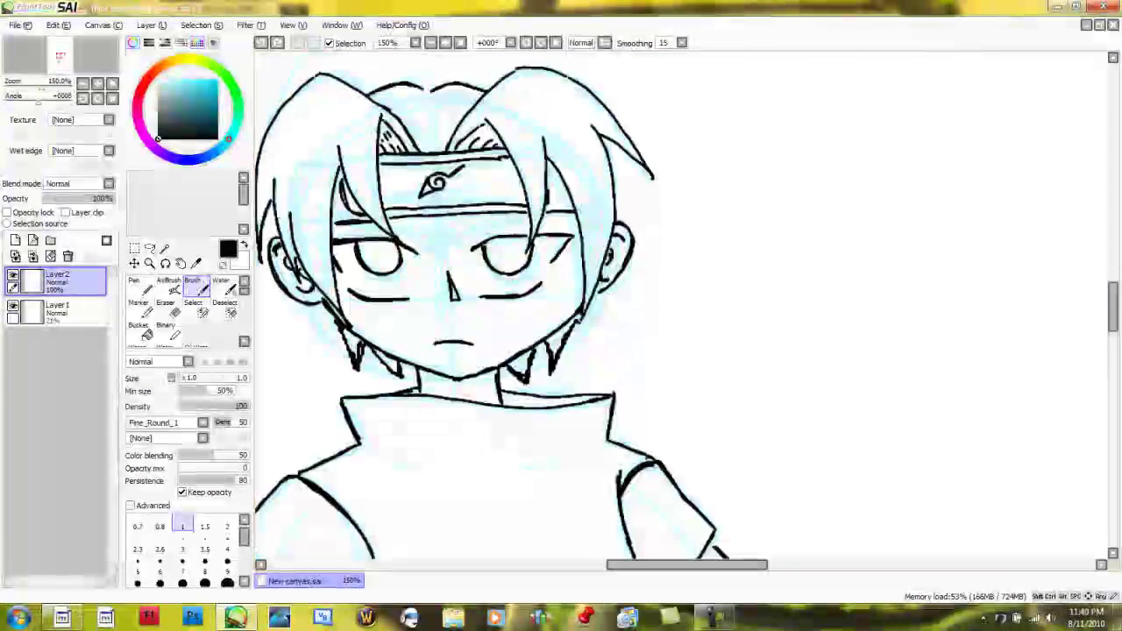
scroll(681, 307, down, 3)
mouse_move(1113, 308)
mouse_down()
mouse_move(1114, 324)
mouse_move(1114, 303)
mouse_up()
scroll(798, 307, up, 2)
mouse_move(742, 219)
mouse_down()
mouse_move(794, 279)
mouse_move(761, 215)
mouse_move(802, 274)
mouse_up()
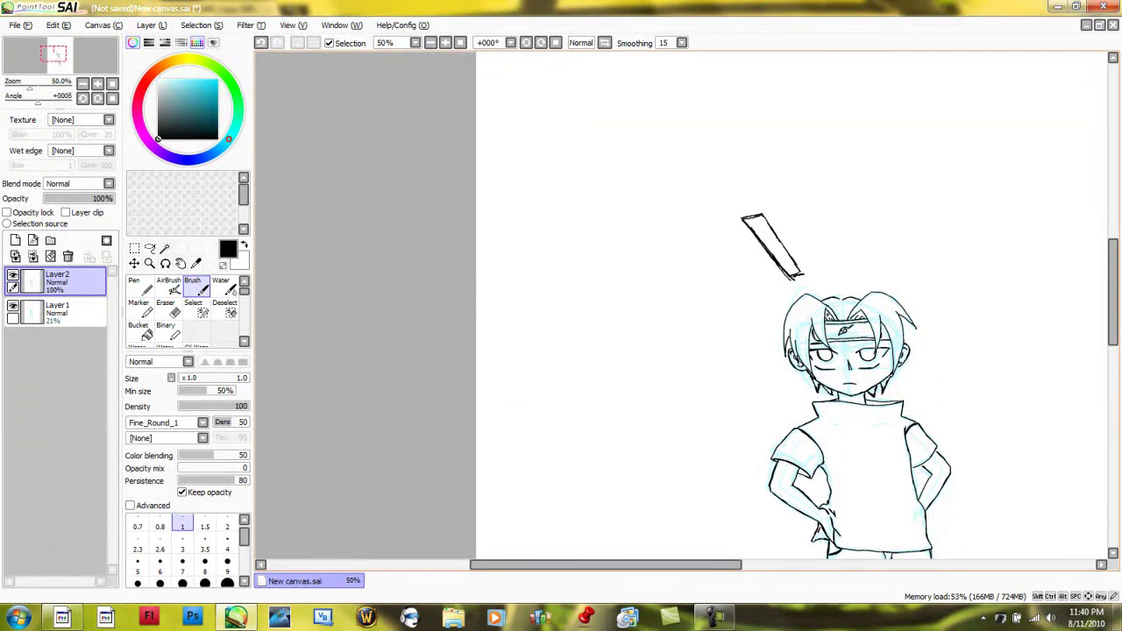
key(ctrl+z)
key(ctrl+z)
key(ctrl+z)
Try two tapered emphasis marks above the head and undo them.
drag(766, 234, 797, 224)
drag(796, 224, 808, 261)
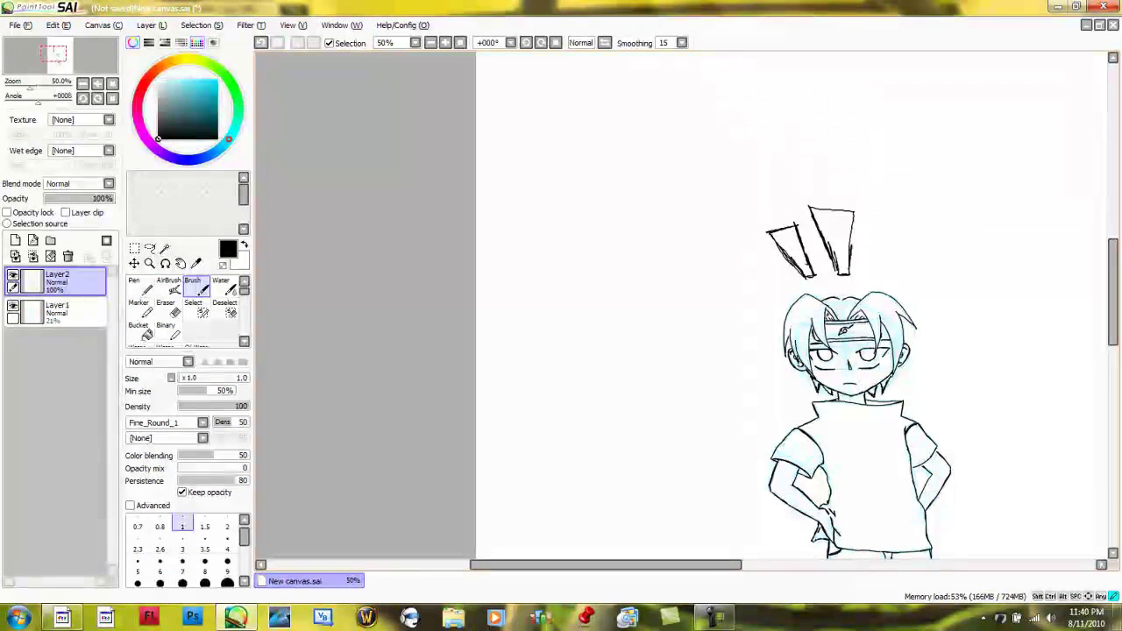
key(ctrl+z)
key(ctrl+z)
key(ctrl+z)
key(ctrl+z)
Ink three tapered emphasis marks fanning out above the boy's head.
drag(764, 243, 787, 221)
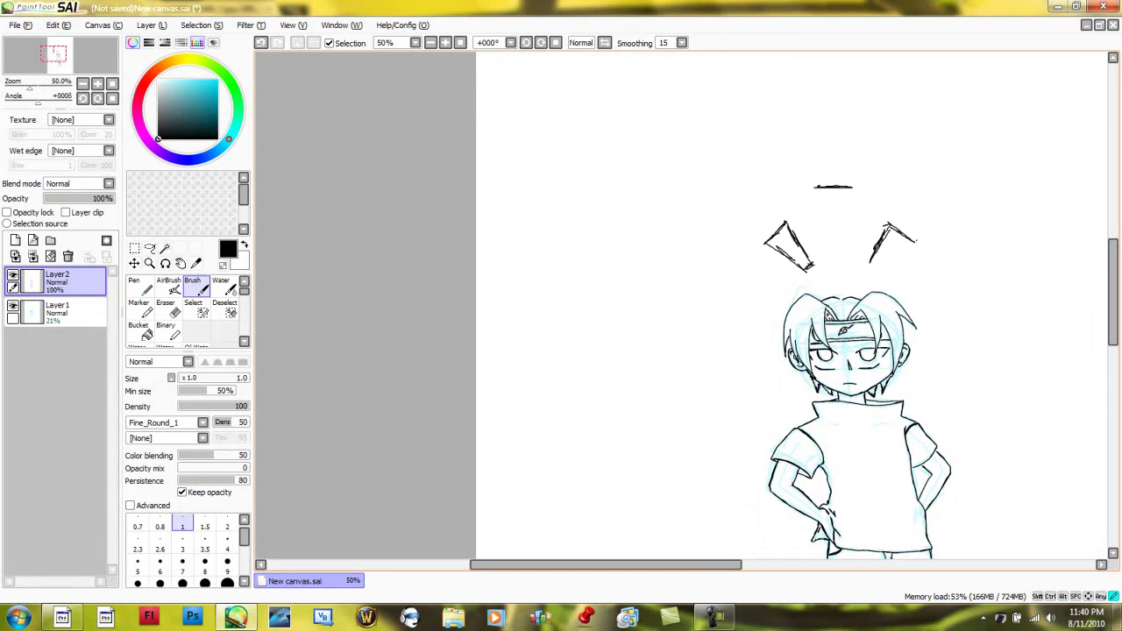
drag(812, 187, 837, 262)
drag(855, 187, 845, 256)
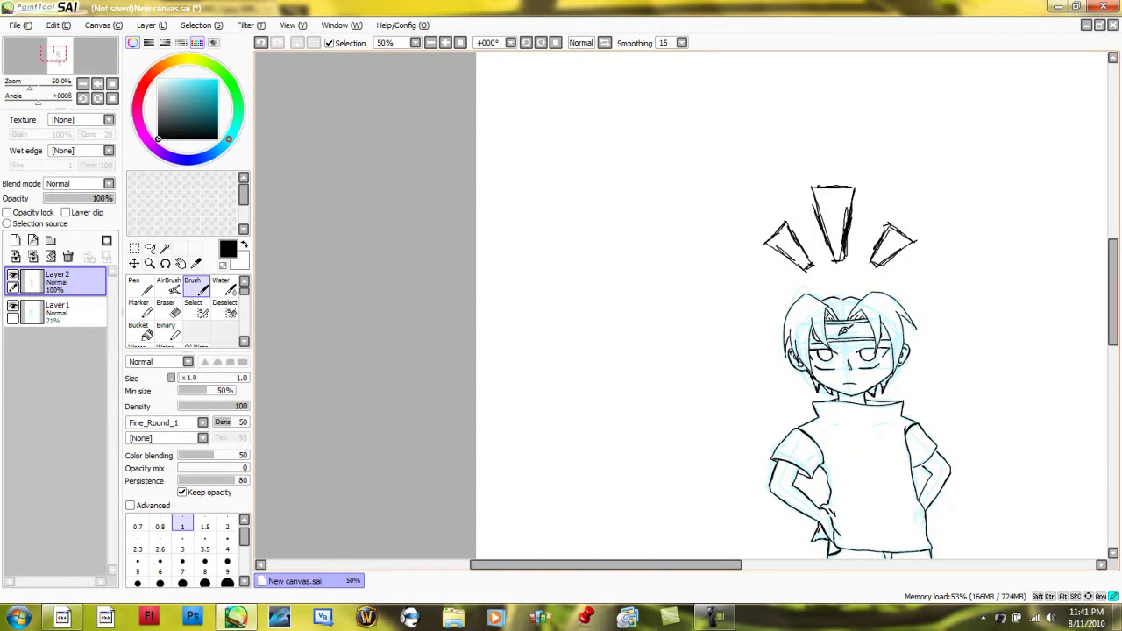
Ink a trail of three growing thought circles leading up and away from the left of the head.
scroll(842, 306, down, 5)
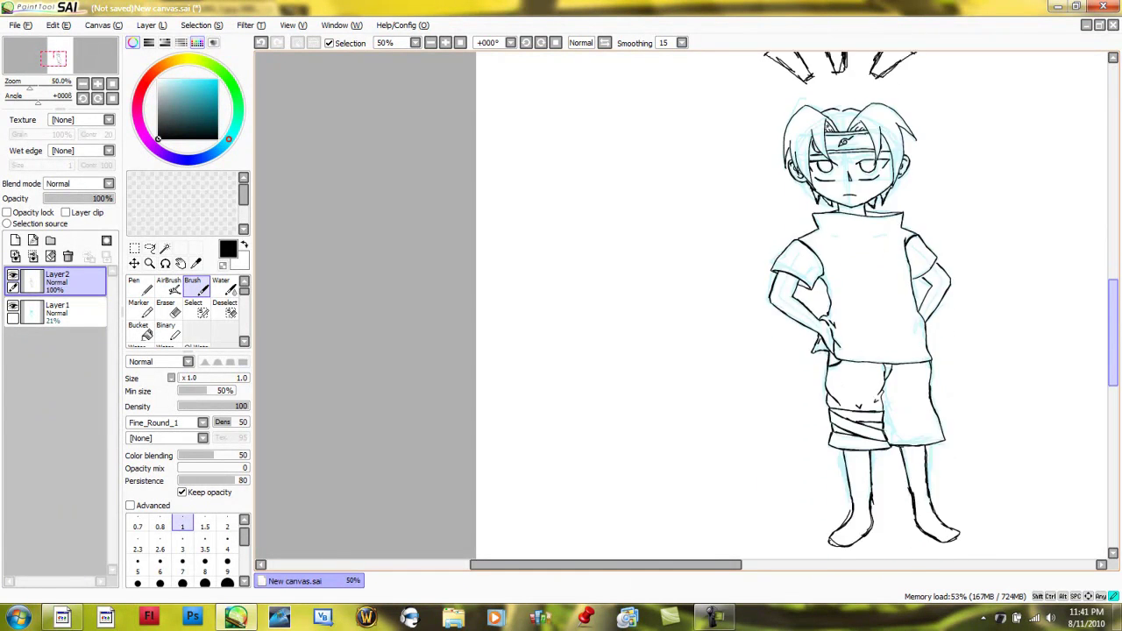
key(ctrl+z)
mouse_move(729, 173)
mouse_down()
mouse_move(724, 181)
mouse_move(757, 167)
mouse_up()
key(ctrl+z)
key(ctrl+z)
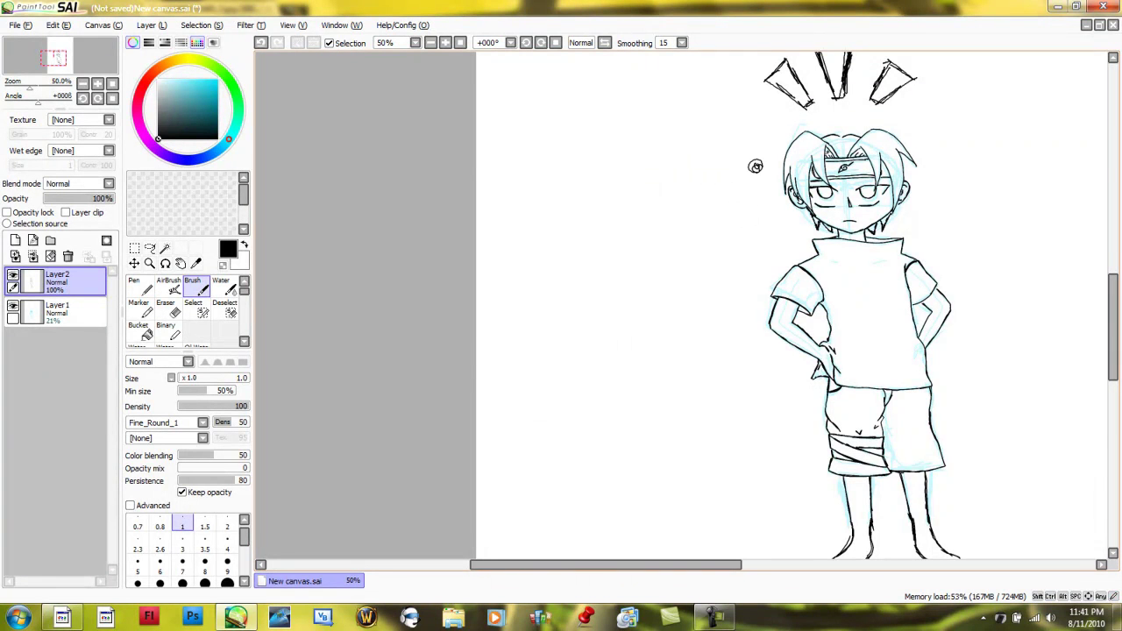
scroll(756, 167, up, 2)
drag(746, 247, 690, 188)
Ink an oval thought bubble at the end of the circles and handwrite "A Horrible Artist drew me again..." inside it.
scroll(698, 191, up, 2)
mouse_move(571, 151)
mouse_down()
mouse_move(603, 261)
mouse_move(500, 192)
mouse_move(513, 164)
mouse_move(657, 169)
mouse_move(663, 207)
mouse_up()
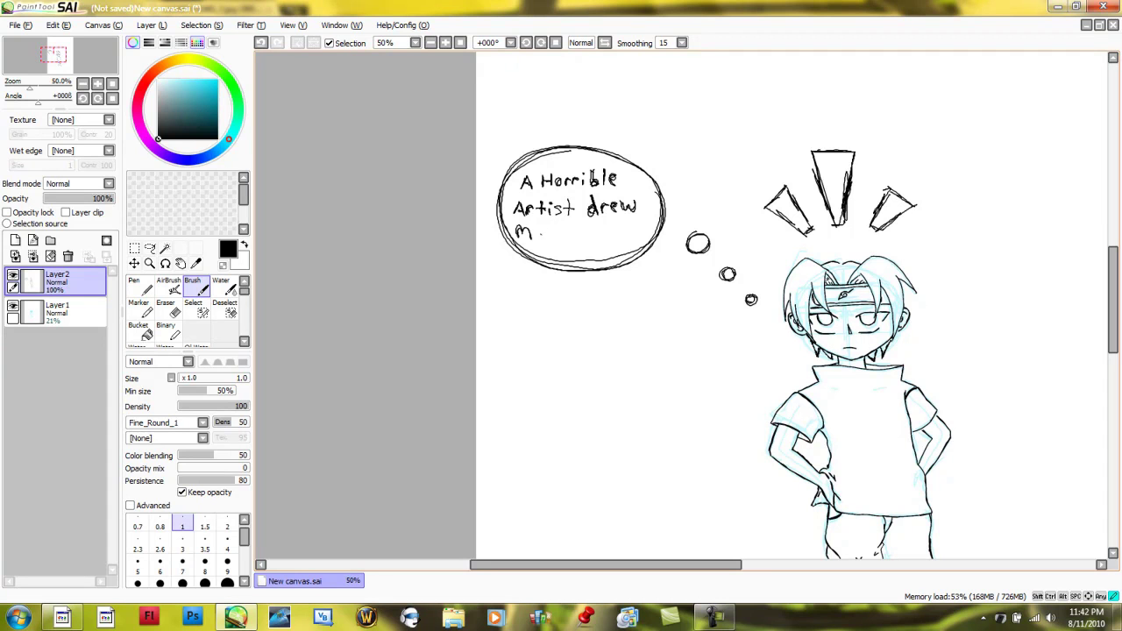
drag(573, 231, 579, 246)
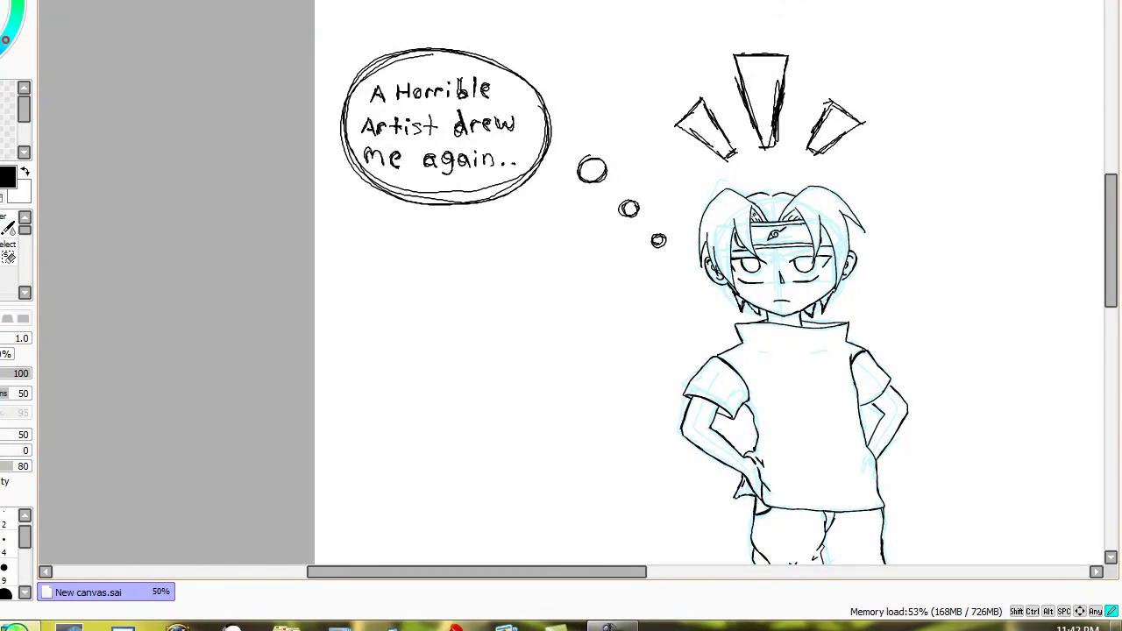
Handwrite "Bad sketch of Sasuke ..." to the right of the figure with brush size 9.
drag(482, 572, 548, 572)
mouse_move(1111, 241)
mouse_down()
mouse_move(1111, 277)
mouse_move(1110, 258)
mouse_up()
scroll(293, 208, down, 1)
drag(733, 147, 733, 177)
drag(734, 147, 734, 177)
drag(781, 167, 834, 192)
mouse_move(736, 224)
mouse_down()
mouse_move(709, 247)
mouse_move(761, 254)
mouse_up()
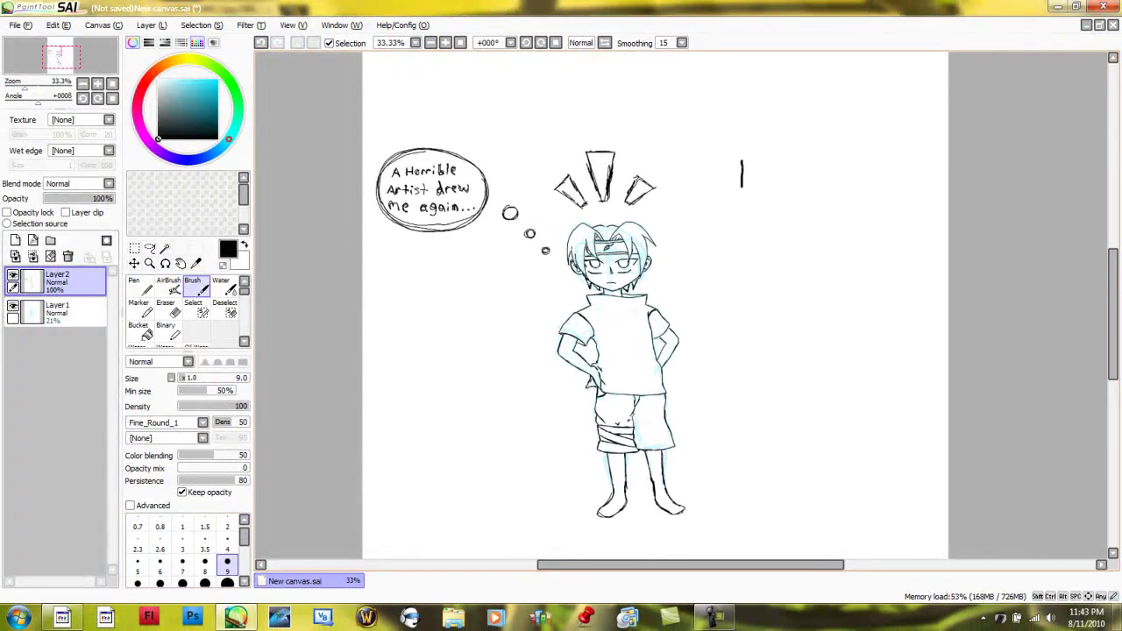
mouse_move(824, 224)
mouse_down()
mouse_move(832, 258)
mouse_move(849, 253)
mouse_up()
drag(867, 224, 891, 262)
drag(747, 287, 745, 289)
drag(802, 275, 795, 308)
drag(770, 346, 745, 370)
drag(833, 360, 853, 382)
drag(862, 354, 861, 383)
drag(875, 363, 877, 382)
drag(885, 375, 896, 380)
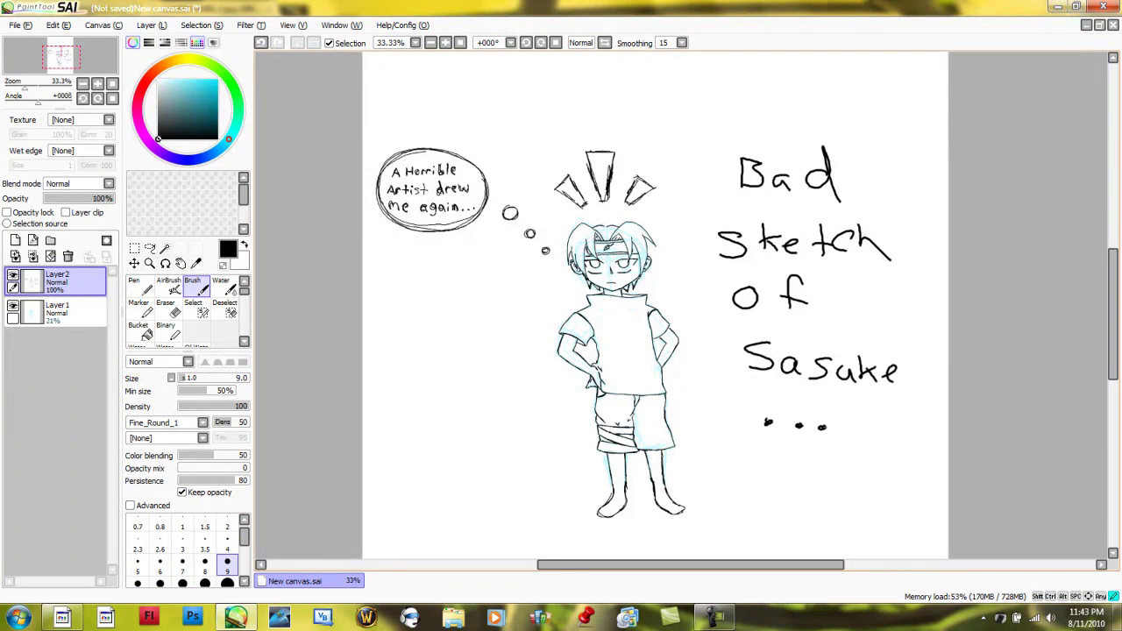
Erase the handwritten "Bad sketch of Sasuke ..." message with the Eraser at size 350.
click(168, 308)
scroll(183, 528, down, 3)
click(227, 551)
drag(812, 426, 764, 171)
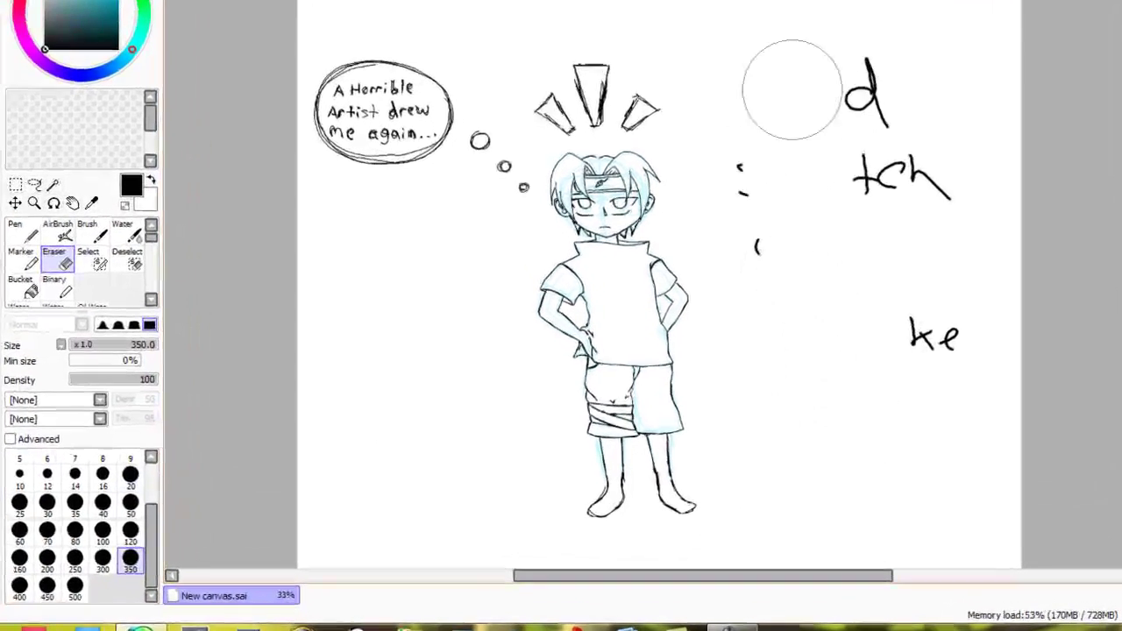
drag(793, 90, 847, 210)
Handwrite another message of several lines beside the figure with the Brush, and switch to the Eraser to clear it.
click(93, 232)
mouse_move(805, 125)
mouse_down()
mouse_move(775, 186)
mouse_move(812, 183)
mouse_up()
drag(824, 184, 849, 166)
drag(887, 161, 852, 183)
drag(903, 142, 903, 183)
drag(892, 163, 928, 163)
drag(793, 238, 789, 258)
mouse_move(812, 214)
mouse_down()
mouse_move(833, 254)
mouse_move(878, 254)
mouse_up()
drag(912, 229, 914, 261)
drag(949, 220, 949, 256)
mouse_move(784, 307)
mouse_down()
mouse_move(826, 345)
mouse_move(874, 346)
mouse_up()
drag(912, 330, 891, 377)
drag(917, 307, 962, 359)
drag(822, 393, 822, 419)
drag(842, 391, 843, 419)
mouse_move(805, 429)
mouse_down()
mouse_move(863, 434)
mouse_move(807, 243)
mouse_move(917, 370)
mouse_up()
click(55, 256)
Handwrite "Thank You for Watching" in four lines to the right of the figure with brush size 9.
click(88, 230)
drag(758, 98, 783, 142)
drag(820, 98, 837, 142)
drag(840, 127, 882, 142)
drag(890, 105, 925, 156)
drag(803, 181, 772, 241)
drag(805, 211, 875, 239)
drag(773, 265, 883, 302)
drag(773, 371, 839, 369)
drag(873, 380, 879, 404)
drag(898, 356, 898, 407)
drag(938, 377, 941, 404)
drag(947, 358, 966, 412)
drag(974, 380, 974, 404)
mouse_move(979, 384)
mouse_down()
mouse_move(998, 405)
mouse_move(996, 442)
mouse_up()
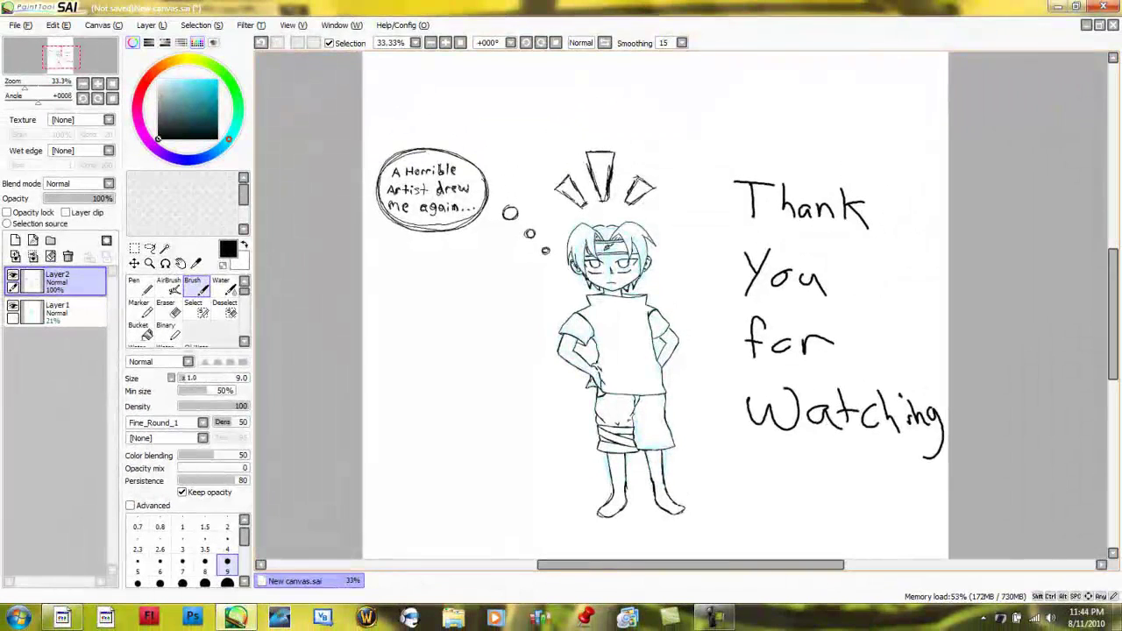
Erase the "Thank You for Watching" message with the Eraser at size 350.
key(e)
mouse_move(772, 425)
mouse_down()
mouse_move(827, 175)
mouse_move(939, 388)
mouse_up()
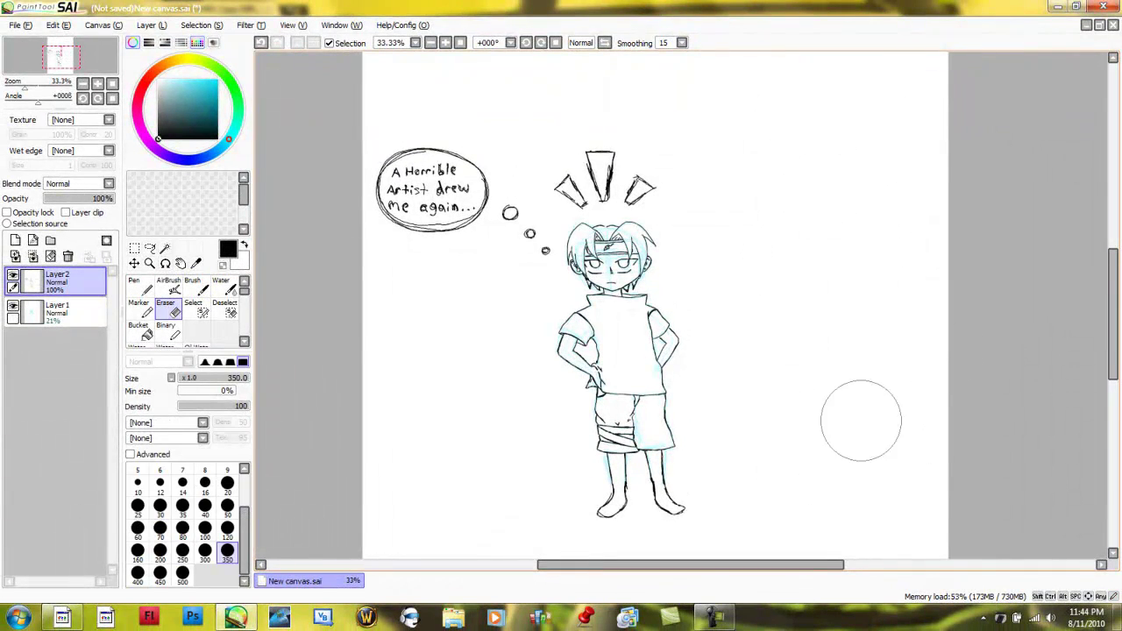